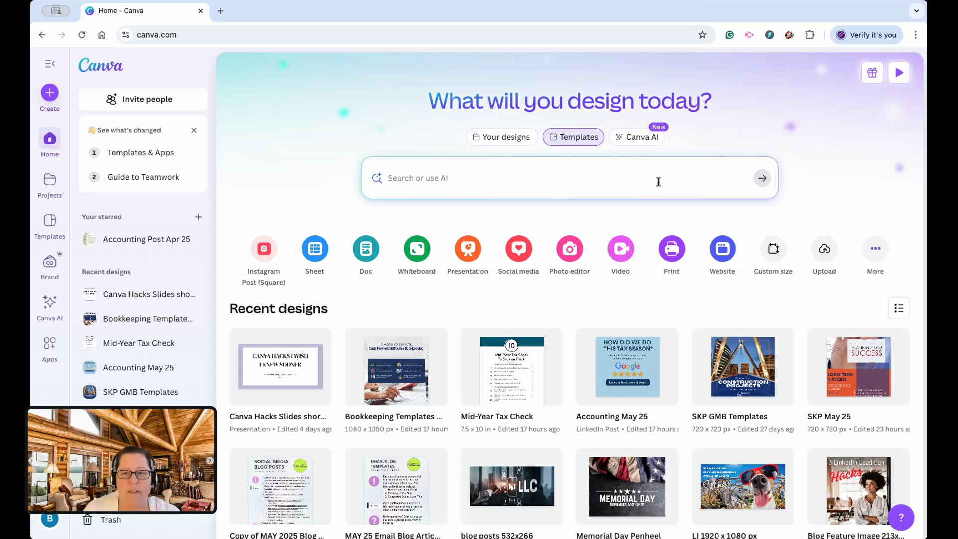
Create a blank landscape Facebook post design from the social media formats
click(859, 189)
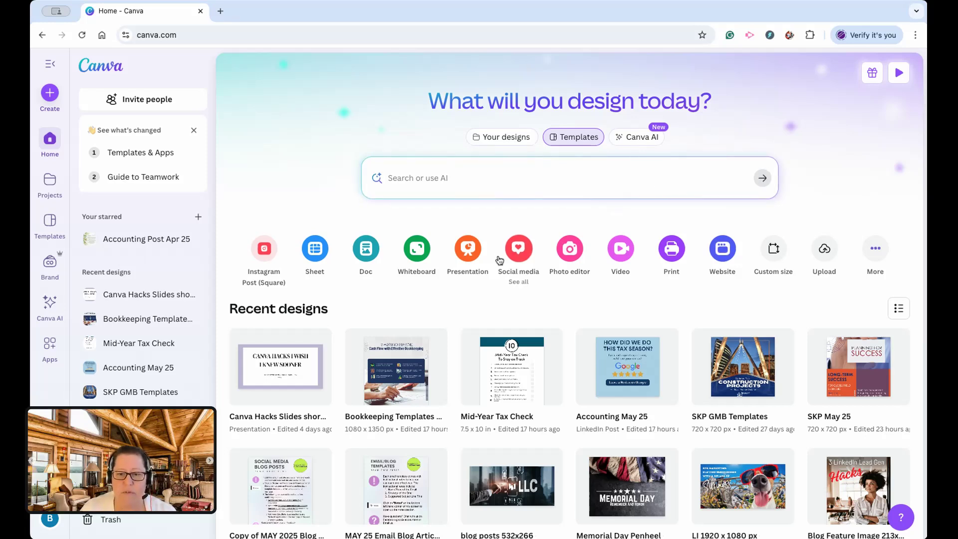
click(520, 249)
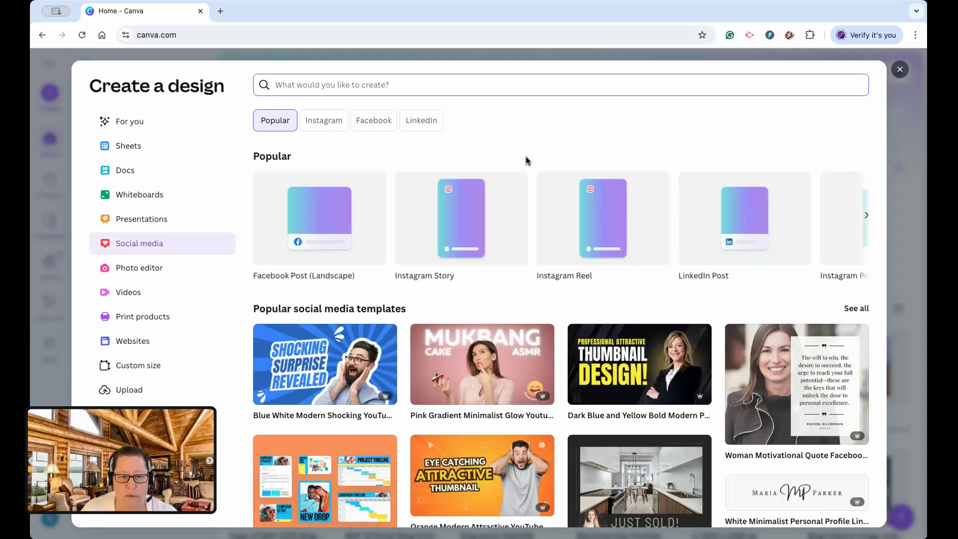
click(333, 199)
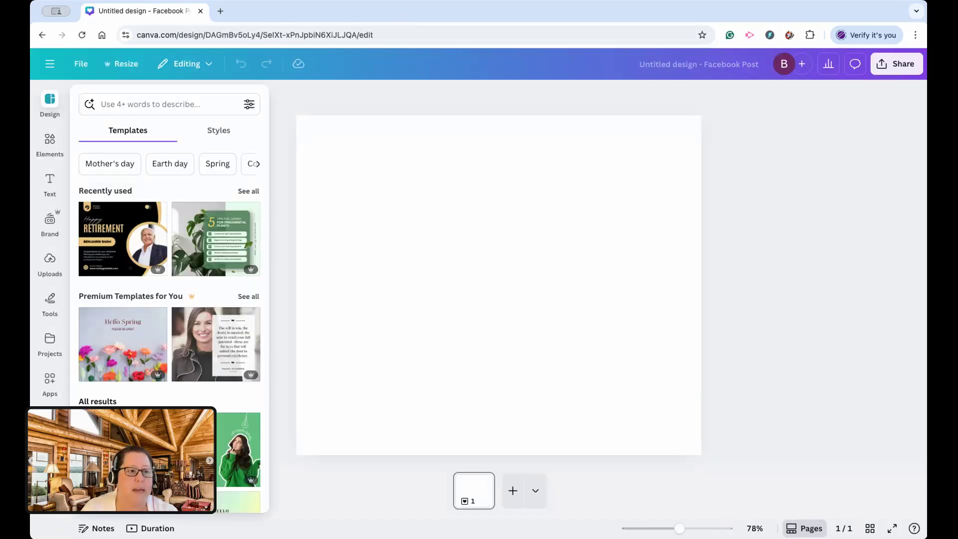
Open the AI image generator from the design elements to generate a custom image
drag(33, 172, 82, 173)
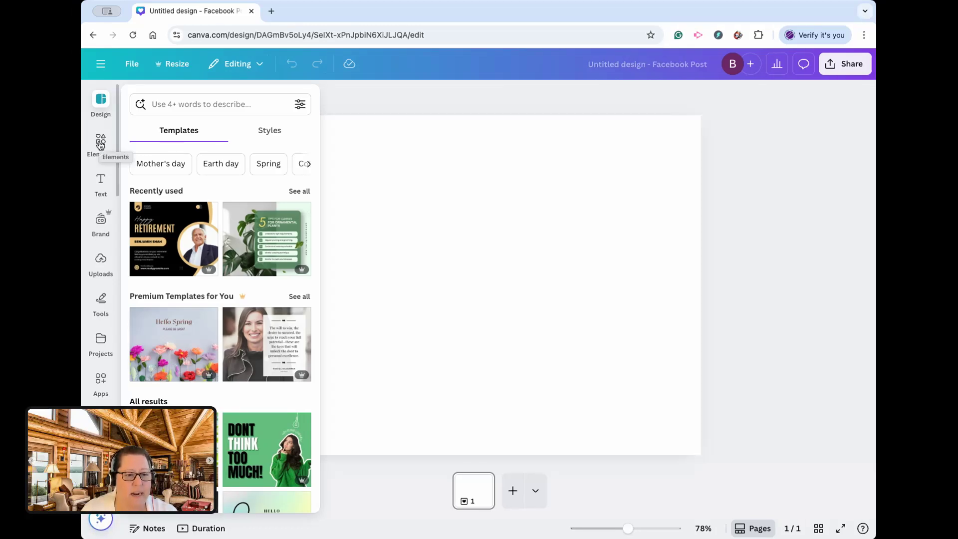
scroll(104, 398, down, 3)
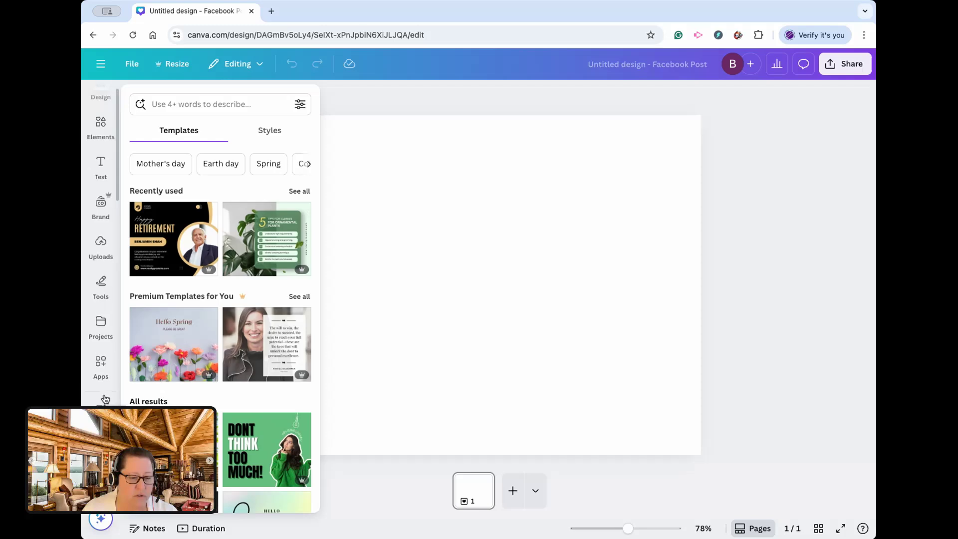
scroll(104, 364, up, 3)
click(105, 140)
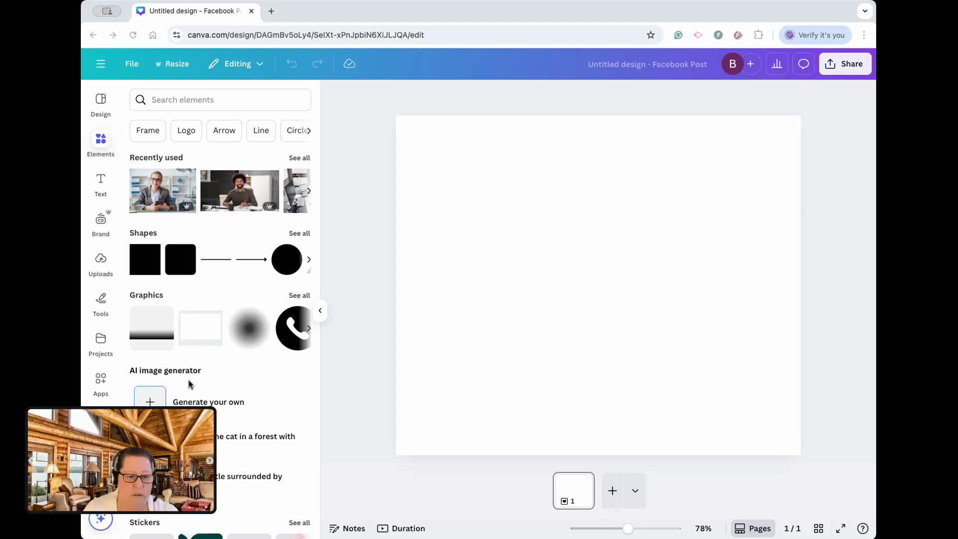
drag(206, 372, 250, 370)
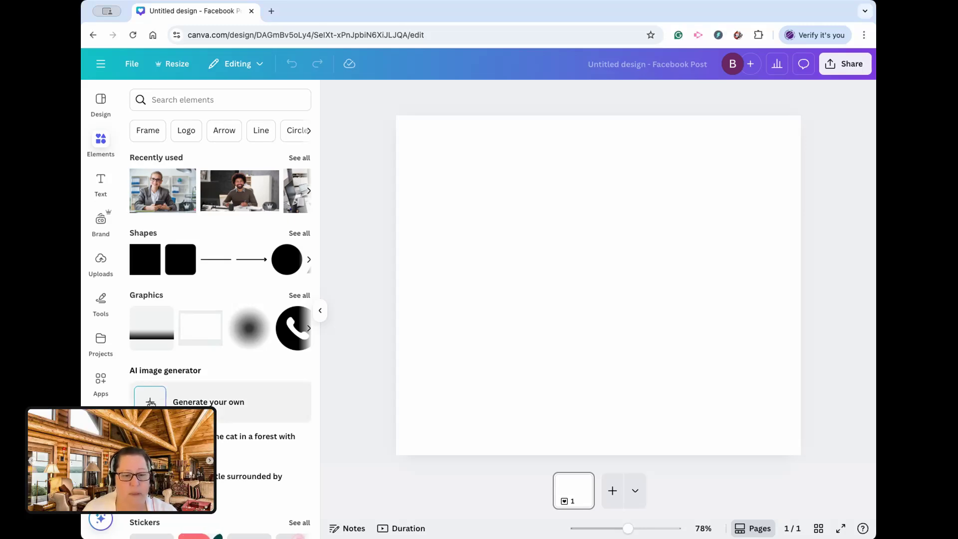
click(224, 401)
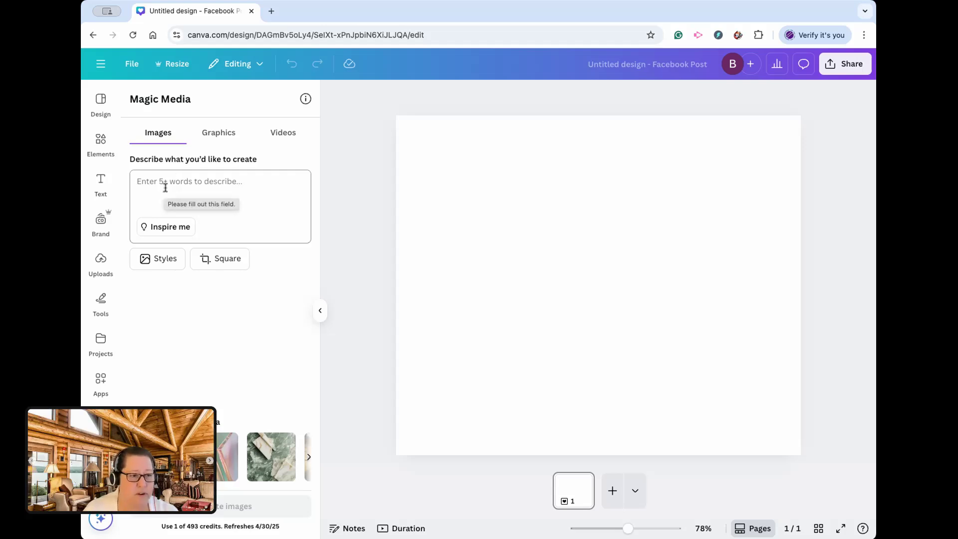
Describe the image to generate as "dog in canoe on a lake with mountains in background"
click(200, 181)
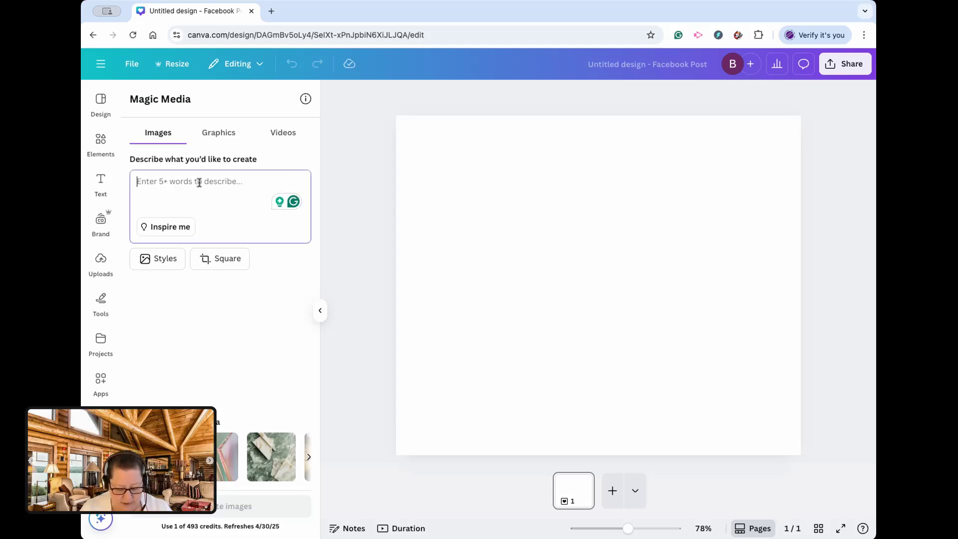
text(dog on)
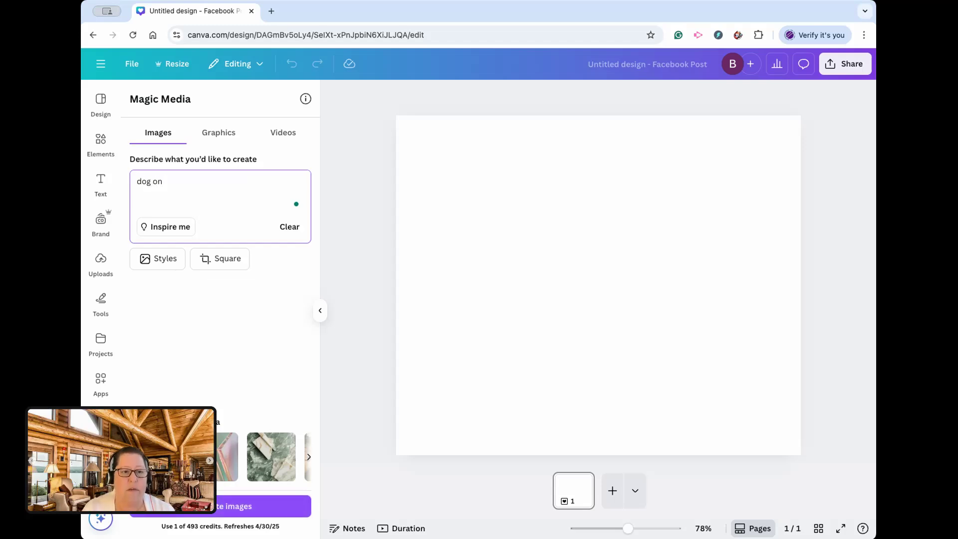
key(BackSpace)
key(BackSpace)
text(in canoe )
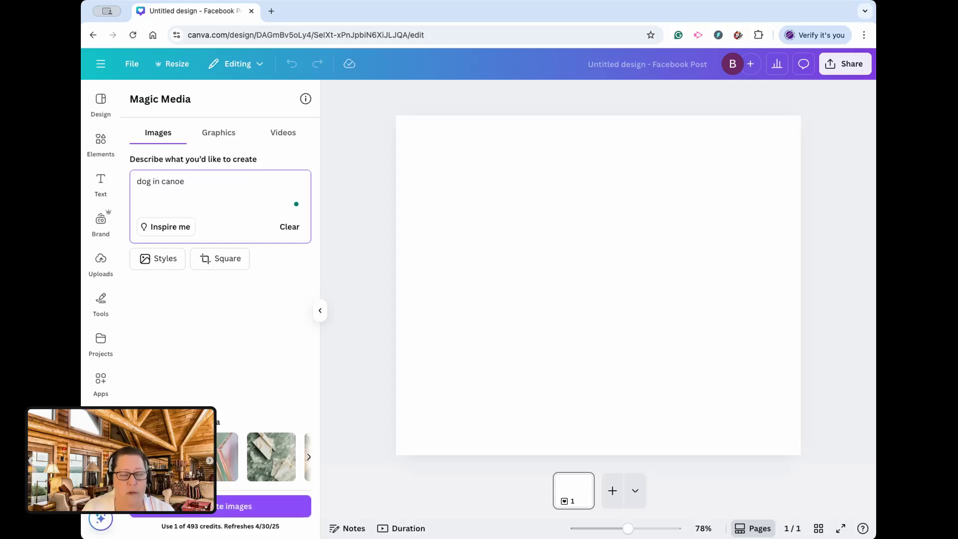
text(on a lake with mountains in background)
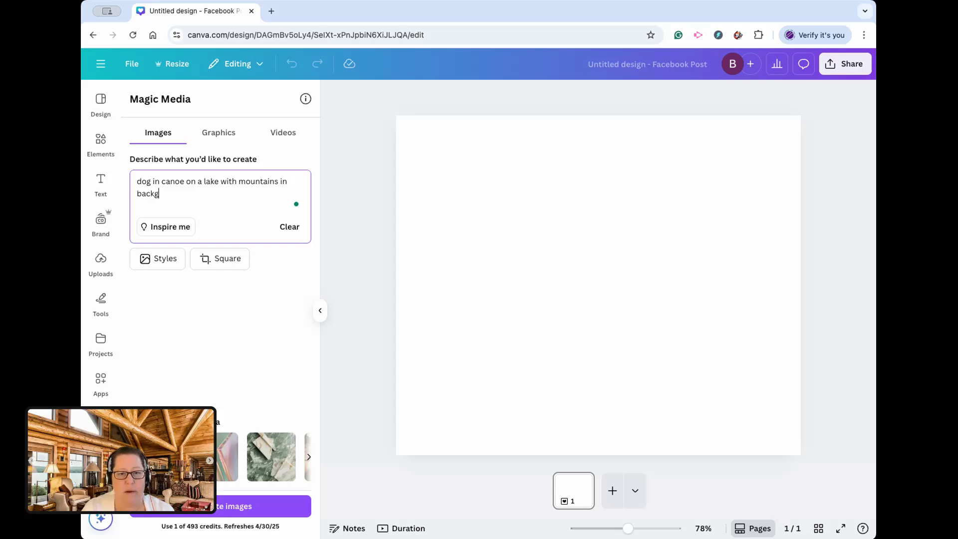
Choose the Concept art style for the canoe image and generate the images
click(170, 259)
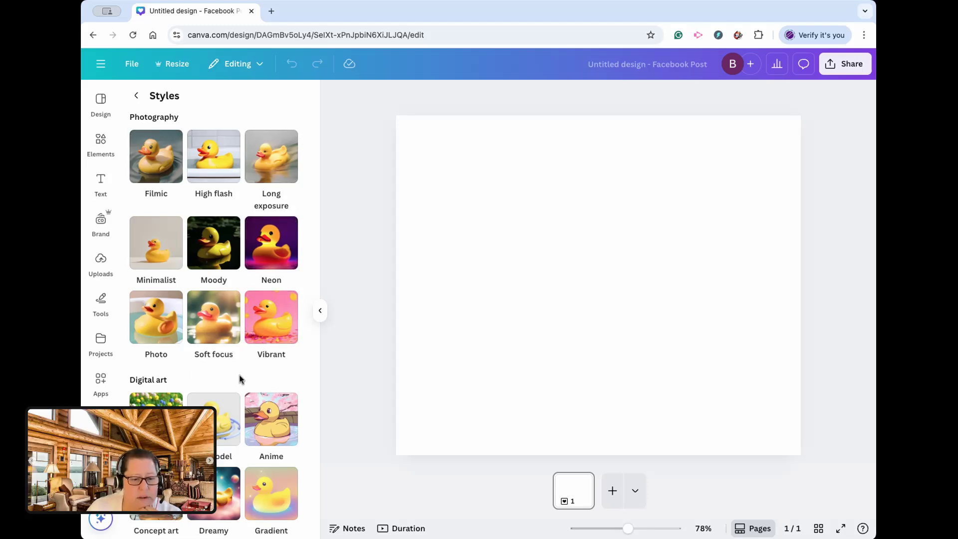
scroll(242, 376, down, 1)
scroll(242, 375, down, 5)
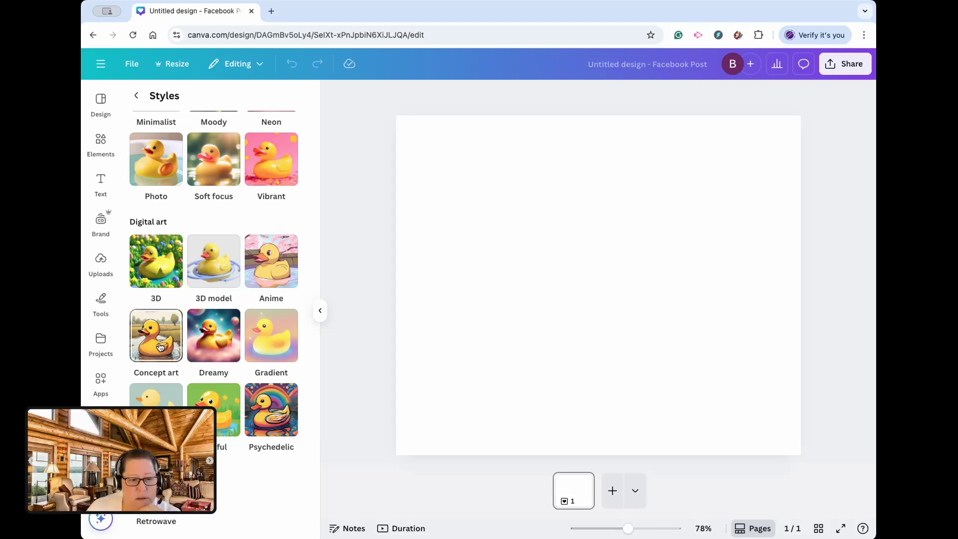
click(160, 348)
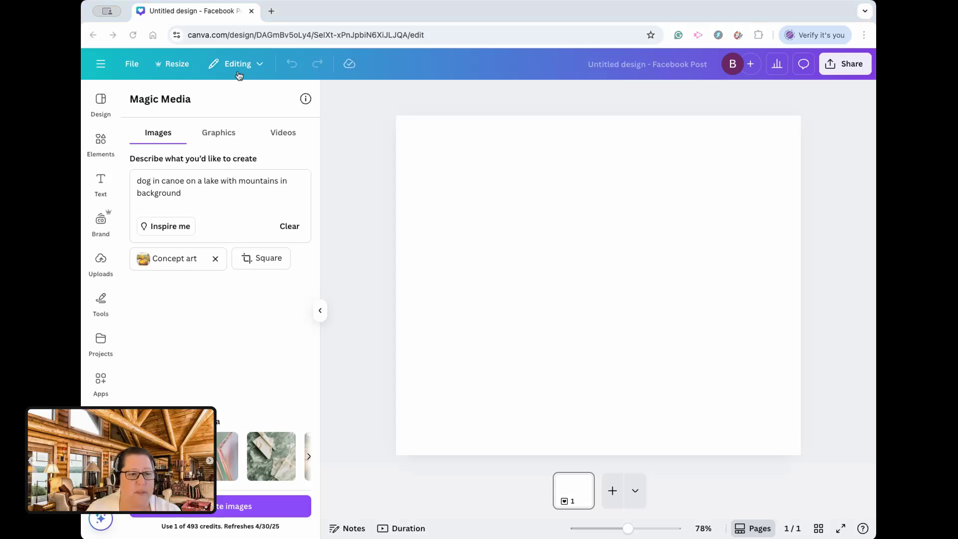
click(582, 242)
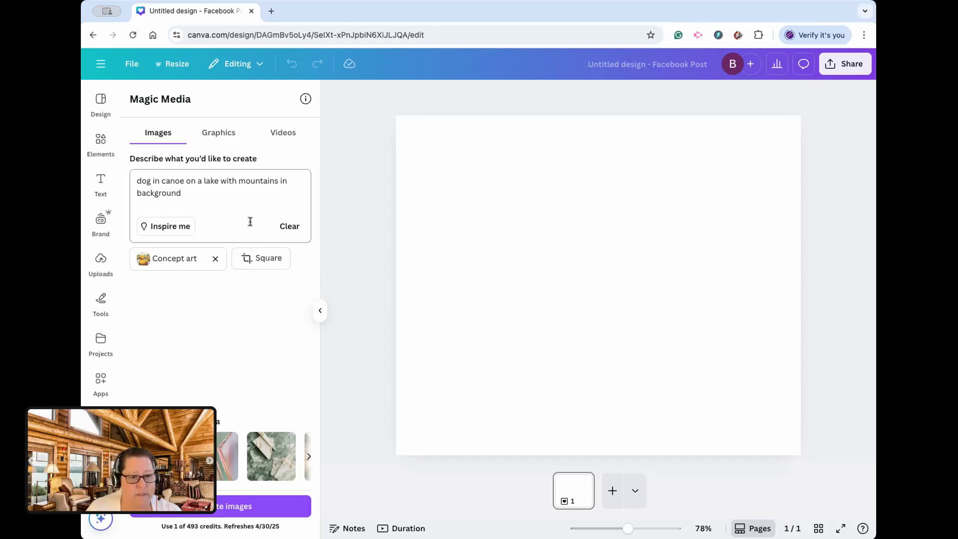
click(234, 507)
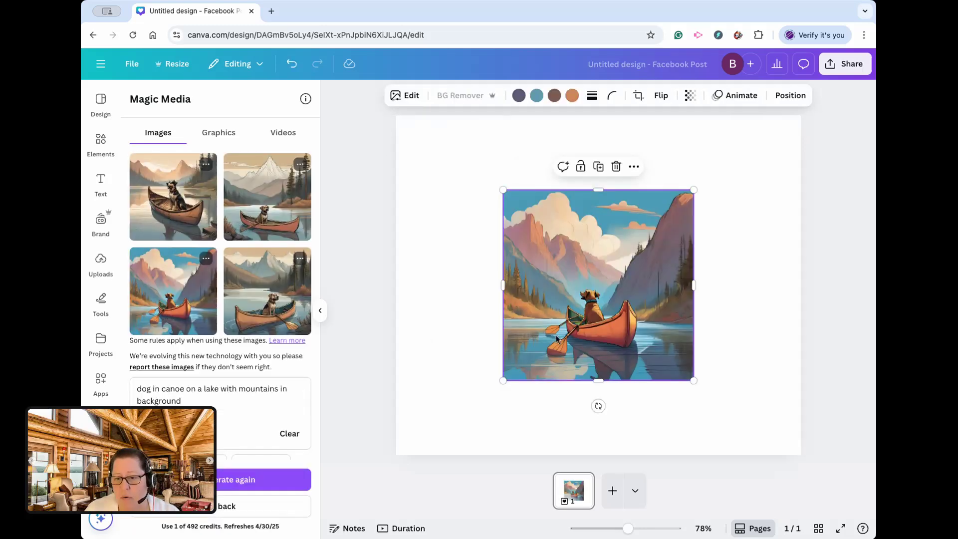
Replace the red canoe image on the page with the first generated image and enlarge it to fill the whole page
key(Delete)
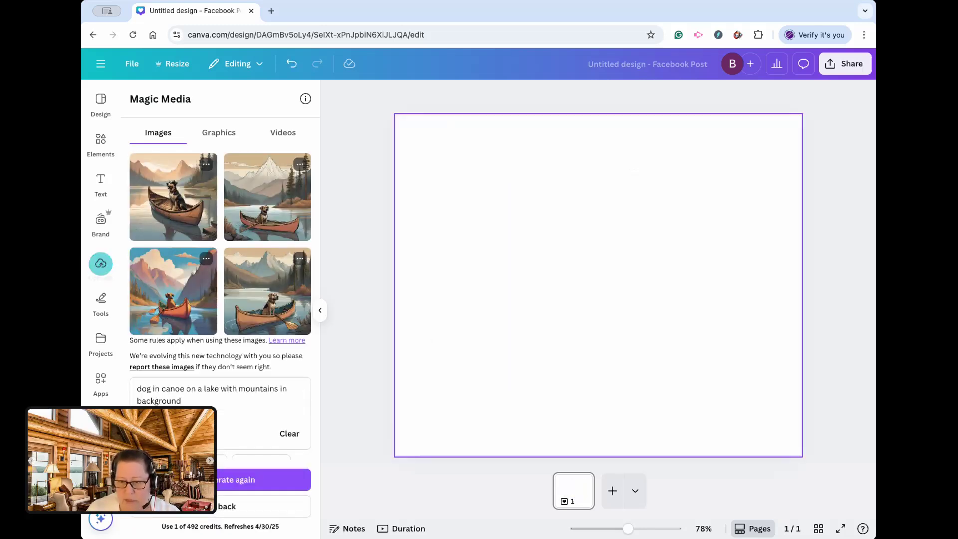
click(170, 227)
drag(561, 298, 467, 228)
drag(591, 306, 779, 410)
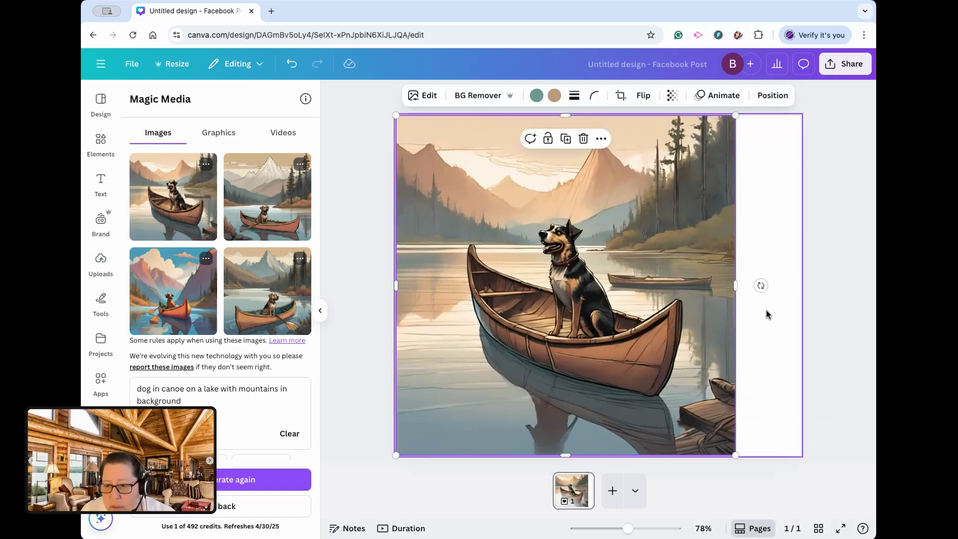
drag(737, 285, 802, 280)
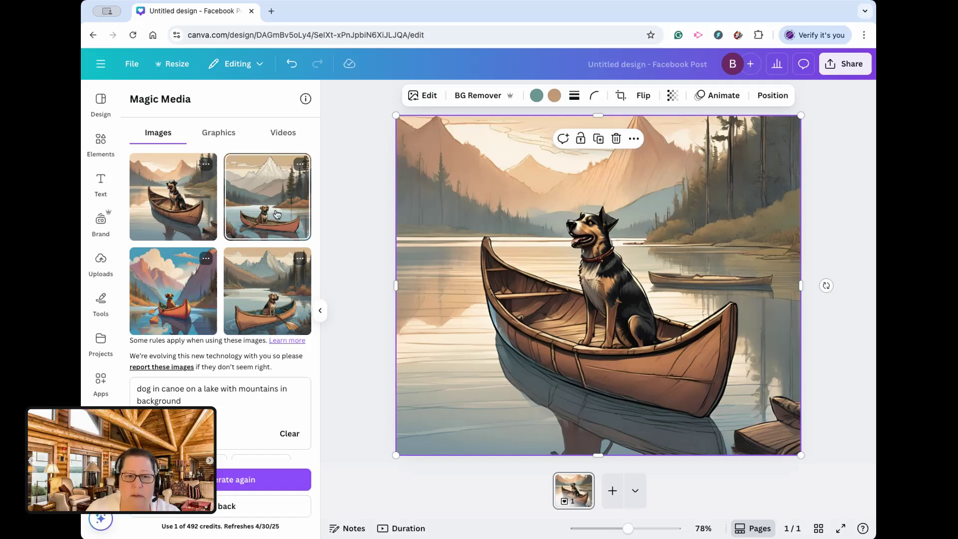
Try the second generated image, with the white peak, enlarged over the page, and delete it
drag(277, 215, 619, 319)
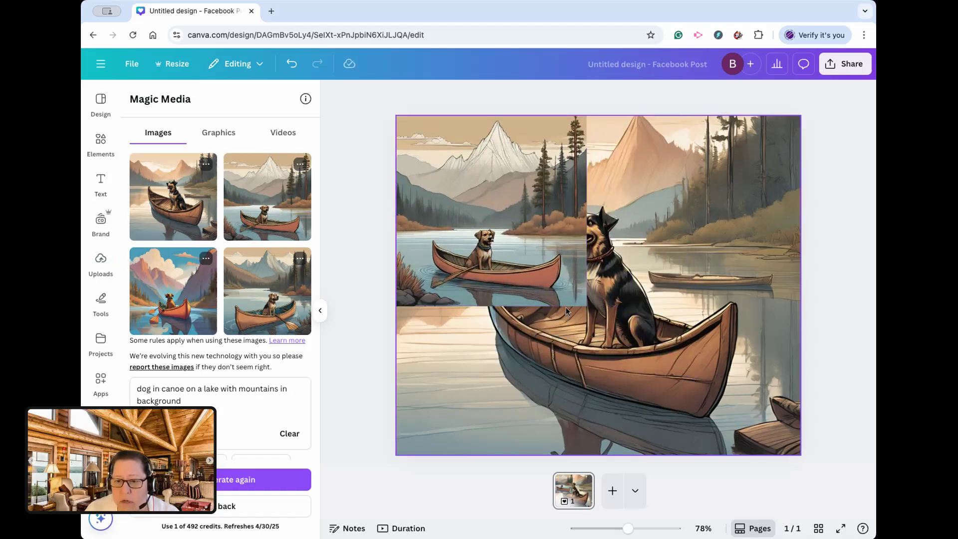
drag(595, 307, 766, 433)
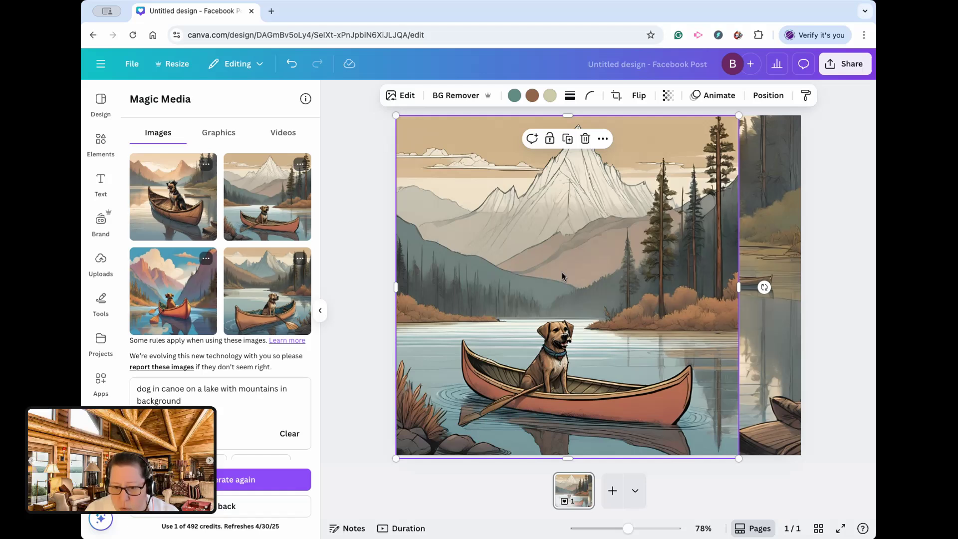
key(Delete)
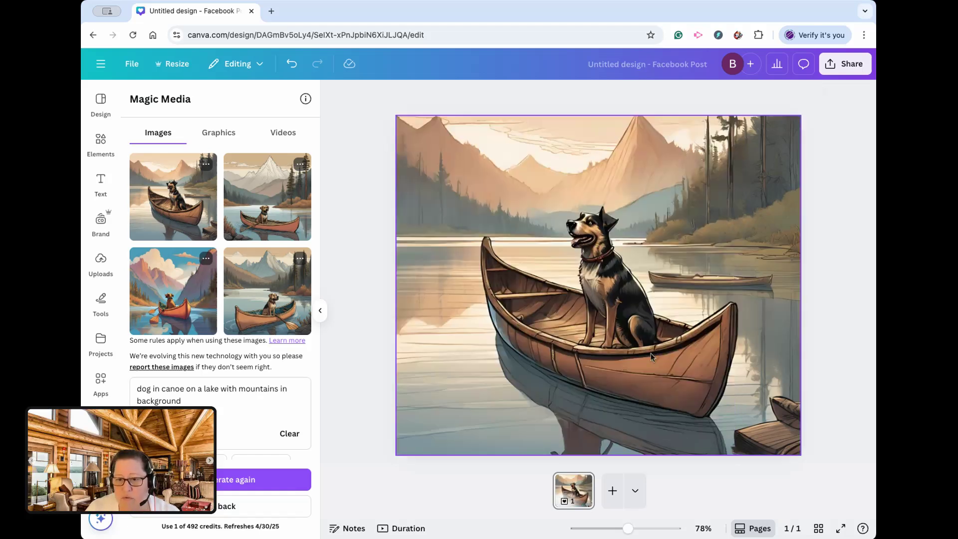
Try the fourth generated image on the page and delete it
click(281, 299)
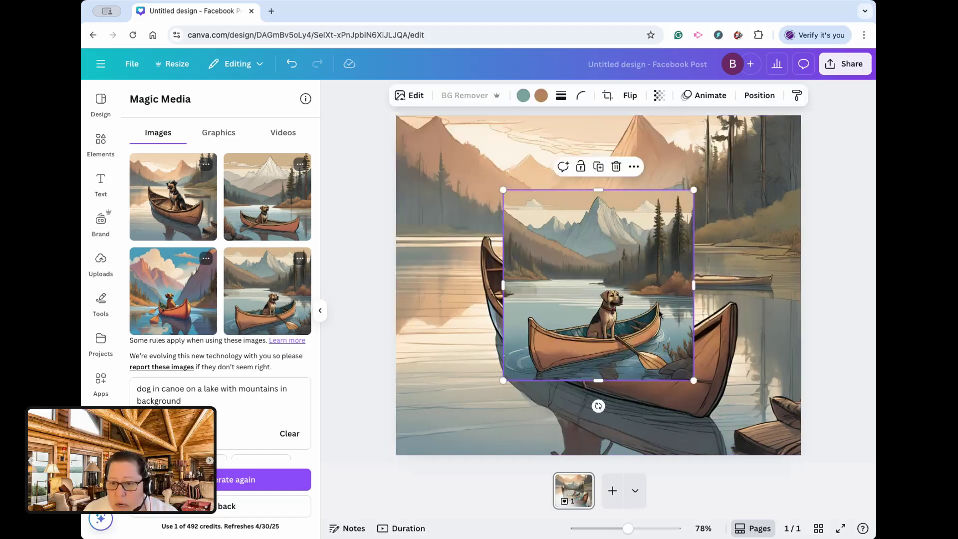
drag(627, 303, 543, 287)
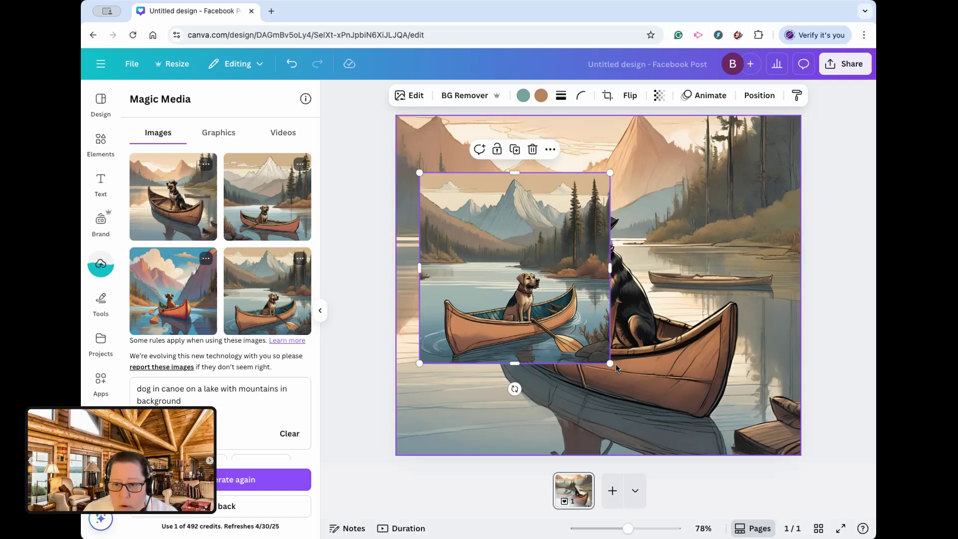
key(Delete)
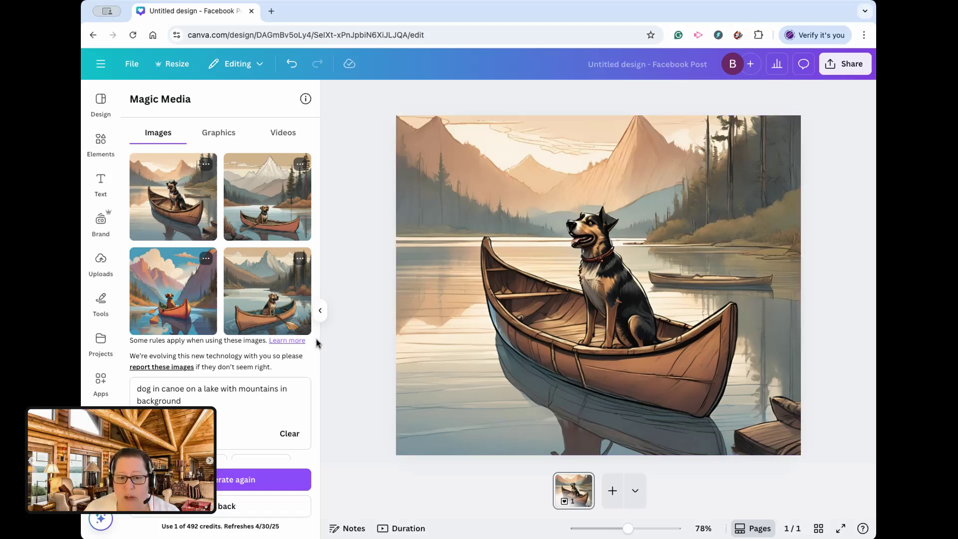
Try the Aero filter on the full-page canoe image, and undo it
click(461, 252)
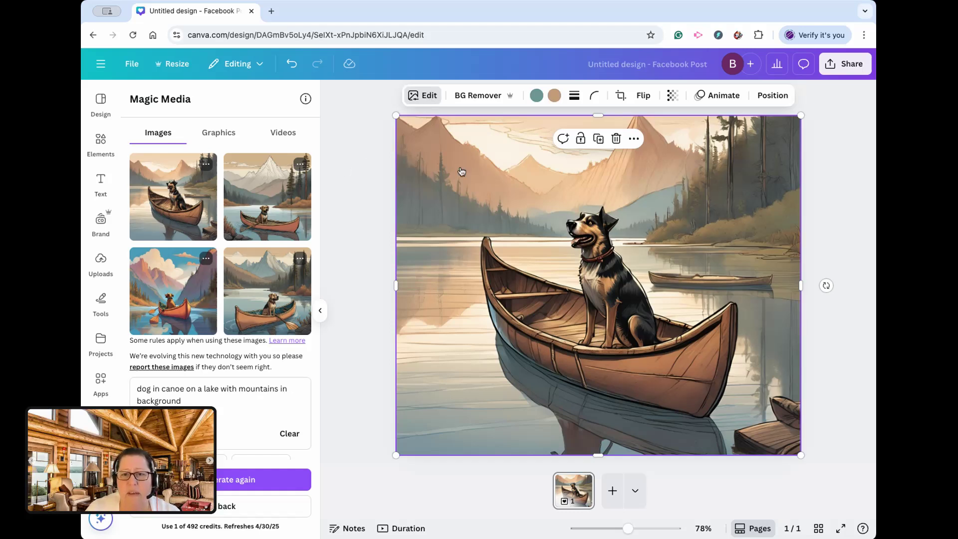
click(361, 197)
click(709, 177)
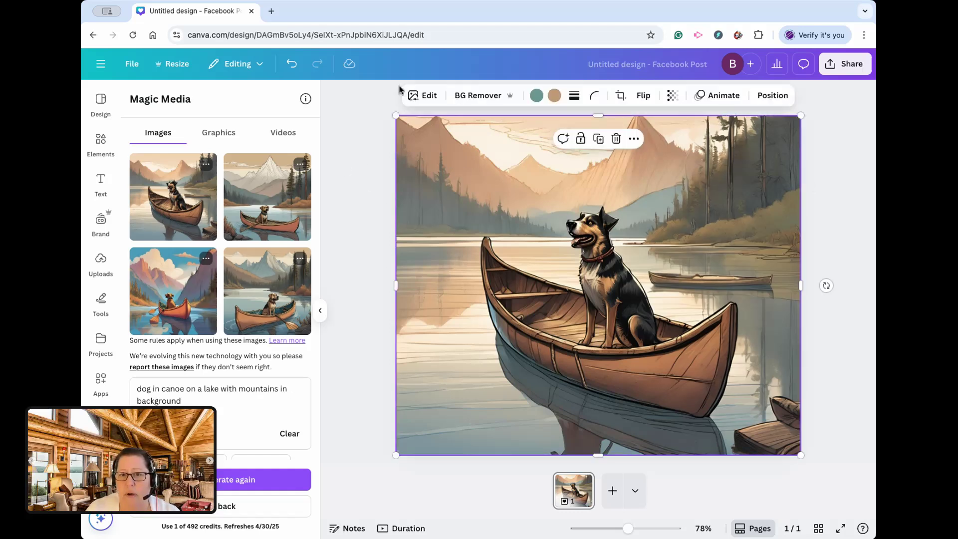
click(423, 96)
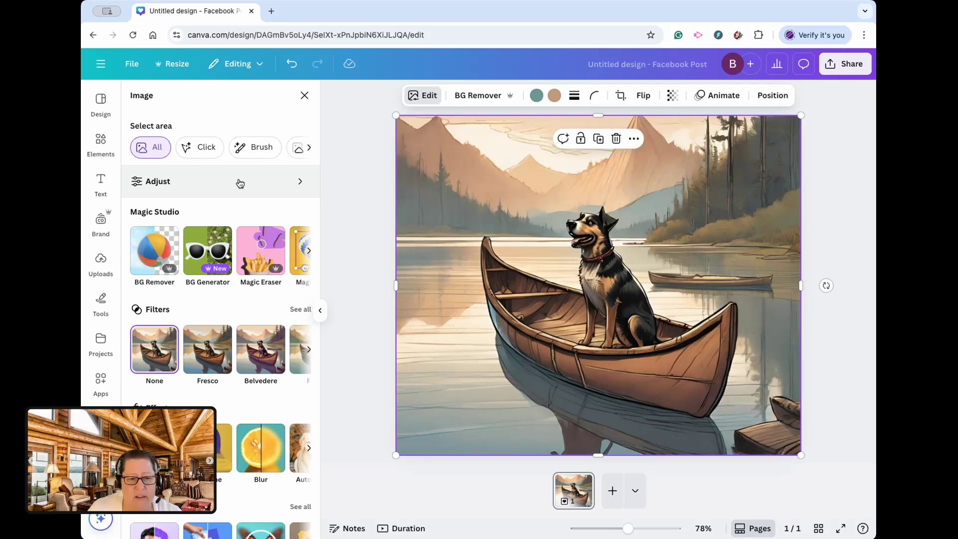
scroll(269, 268, right, 3)
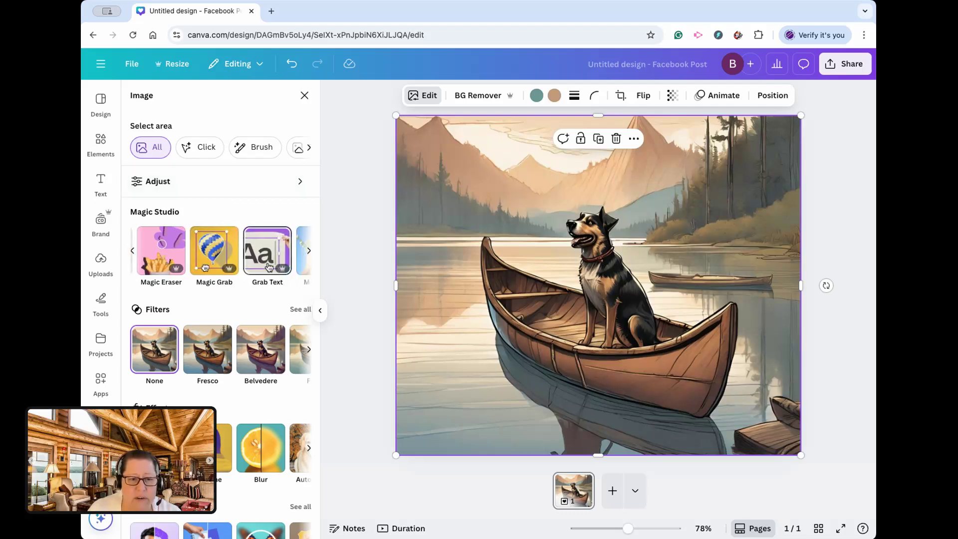
scroll(292, 255, right, 2)
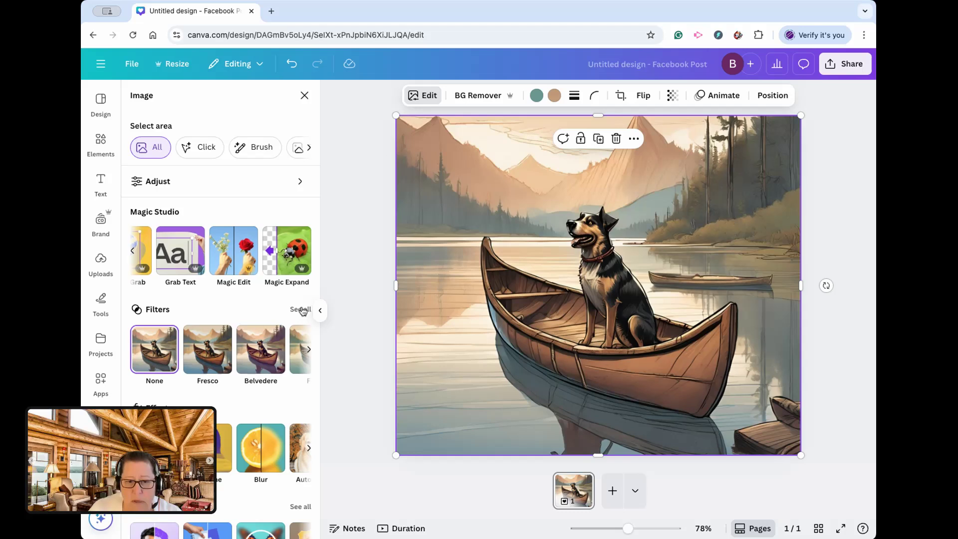
scroll(295, 349, right, 3)
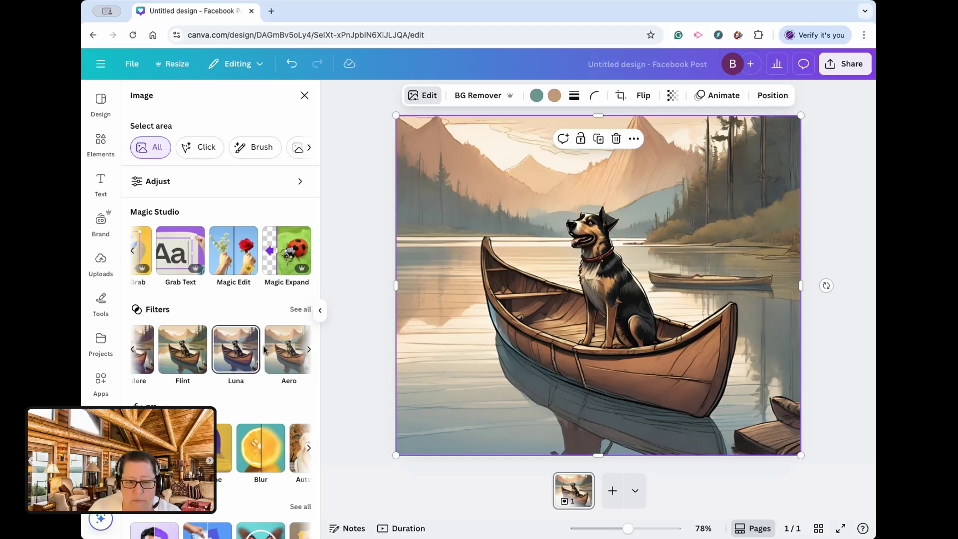
click(296, 351)
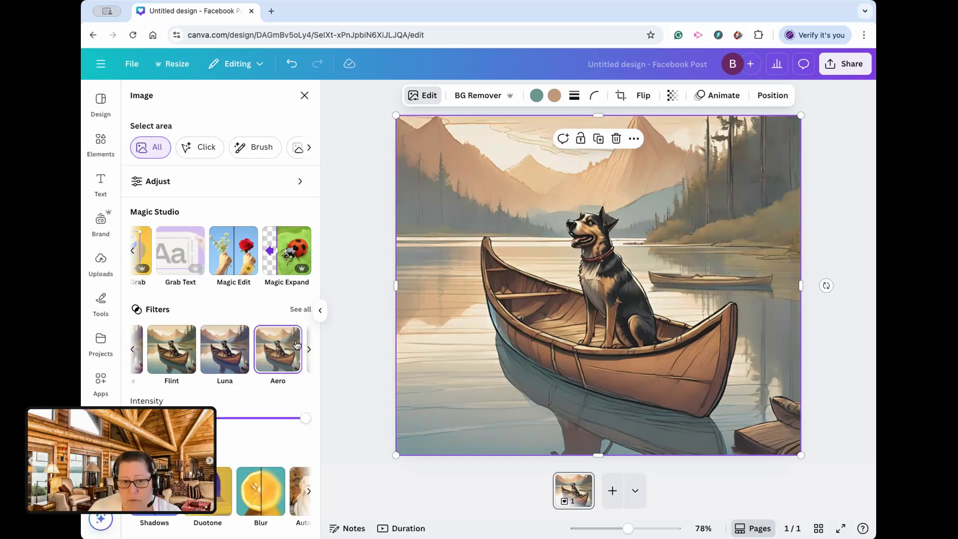
click(292, 63)
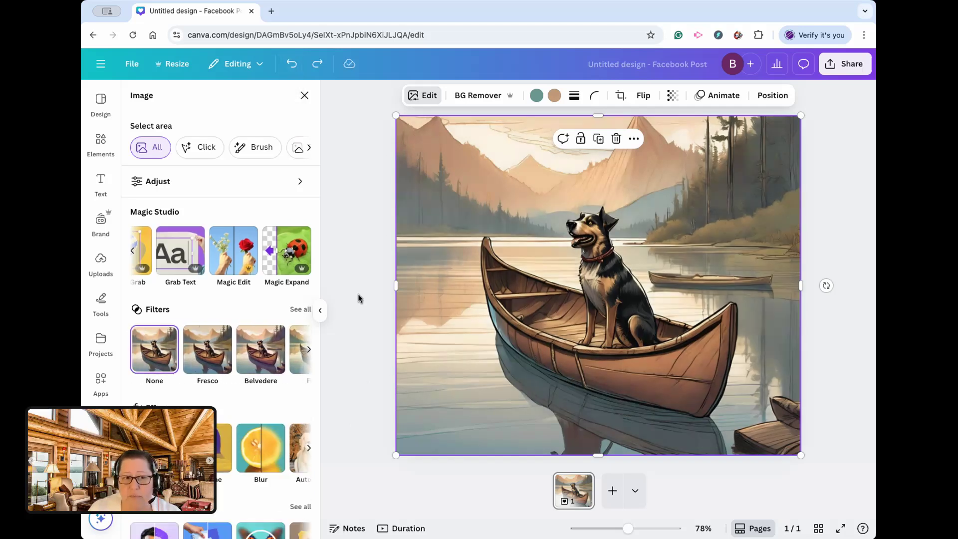
key(Escape)
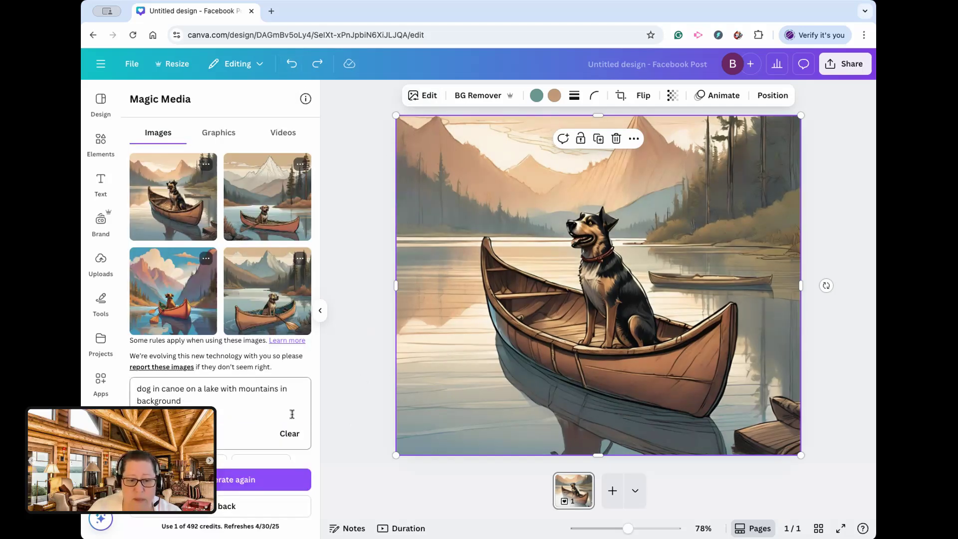
Review the Square, Landscape and Portrait layout options for AI image generation, and deselect the canoe image
scroll(234, 399, down, 1)
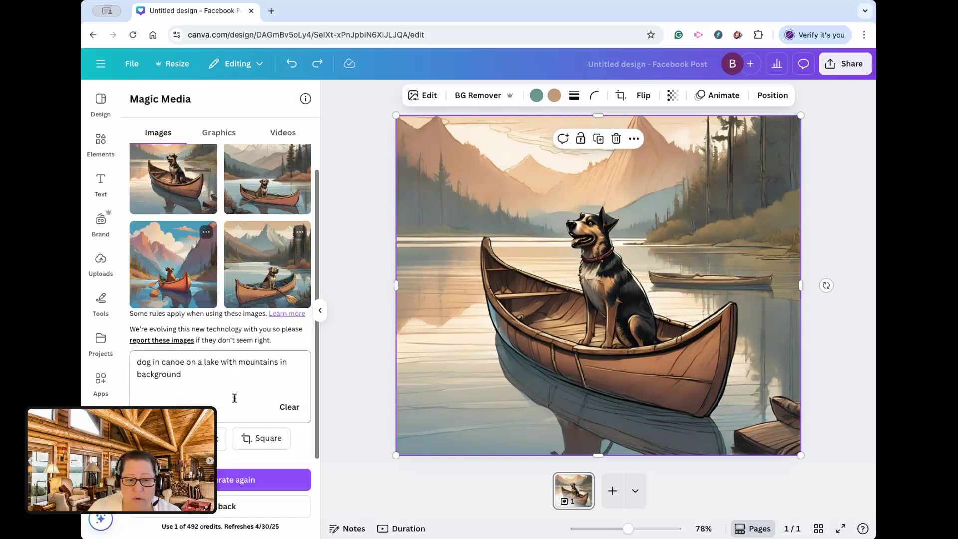
click(264, 442)
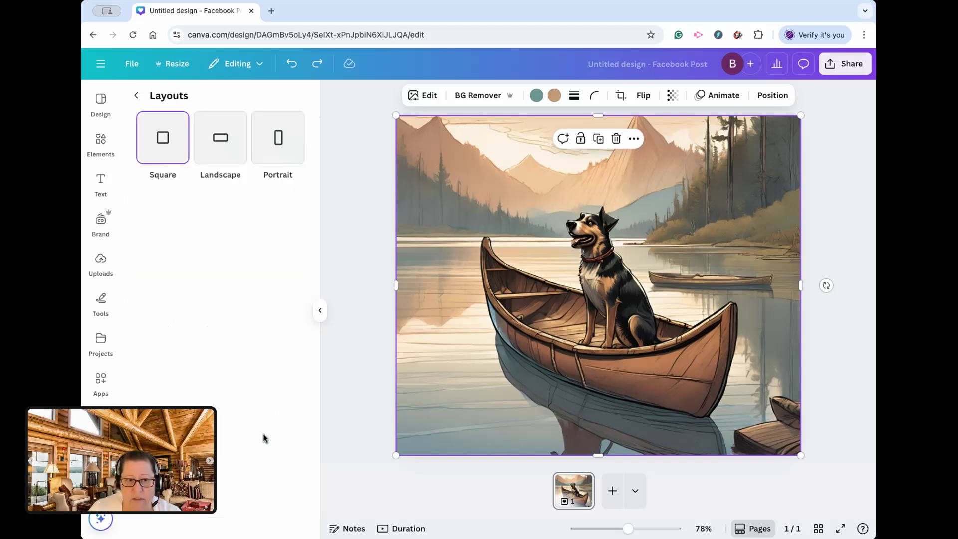
click(137, 95)
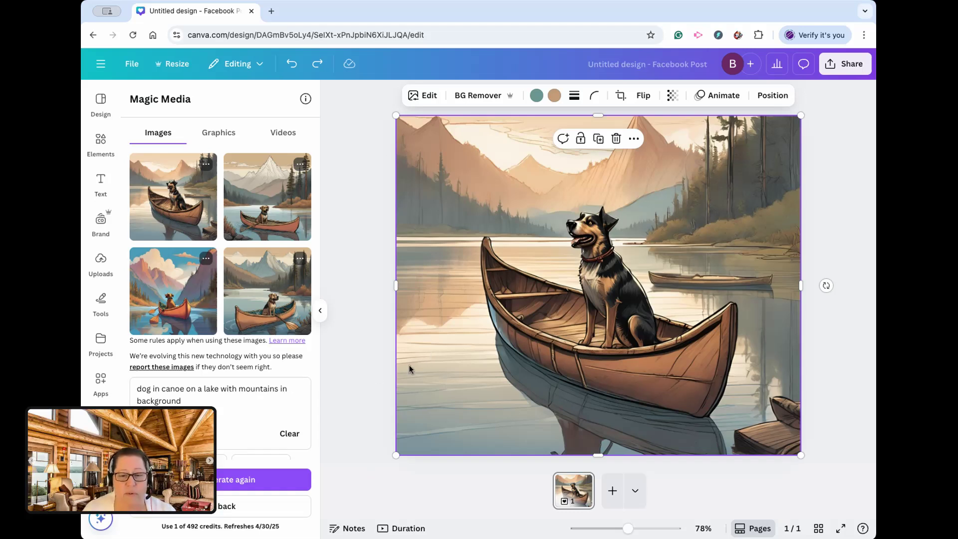
click(358, 374)
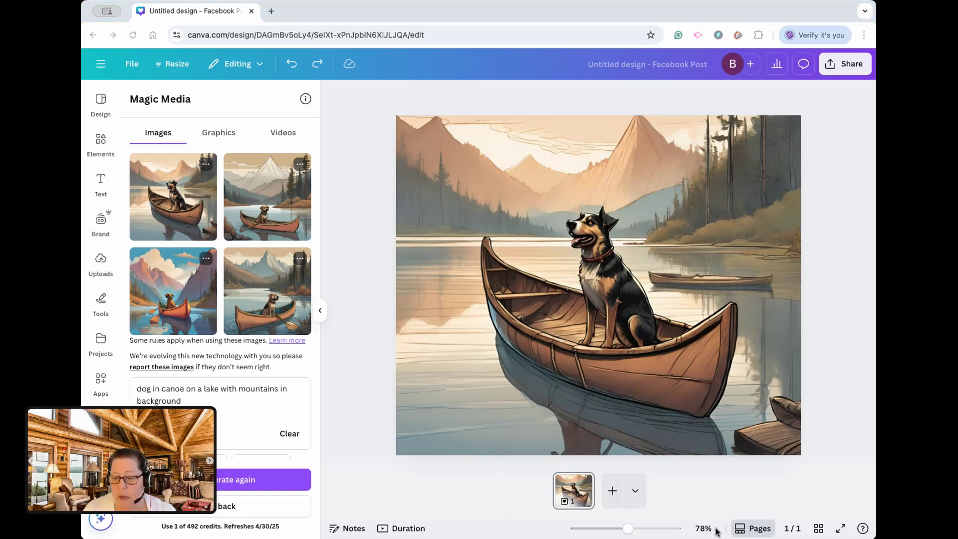
Add a blank Video (Landscape) page after the canoe page
click(635, 493)
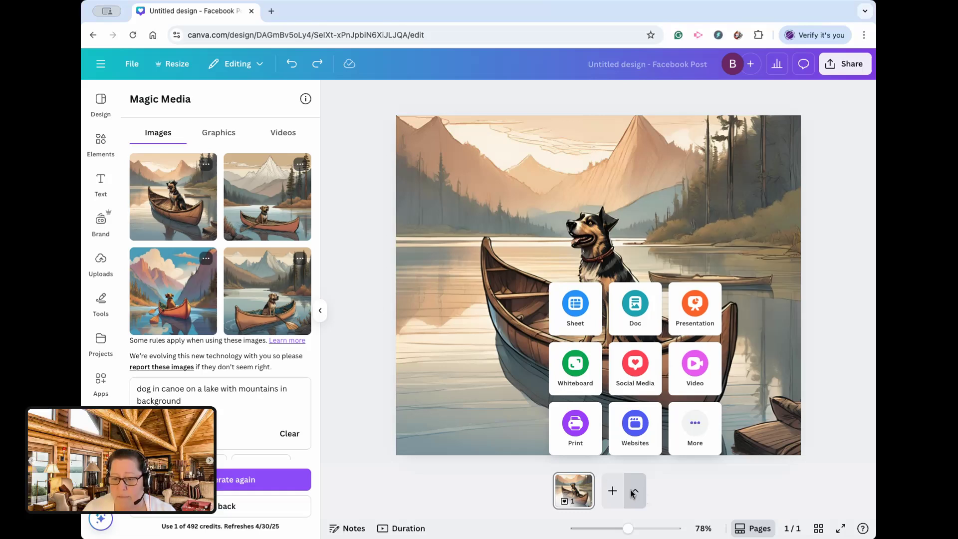
click(711, 384)
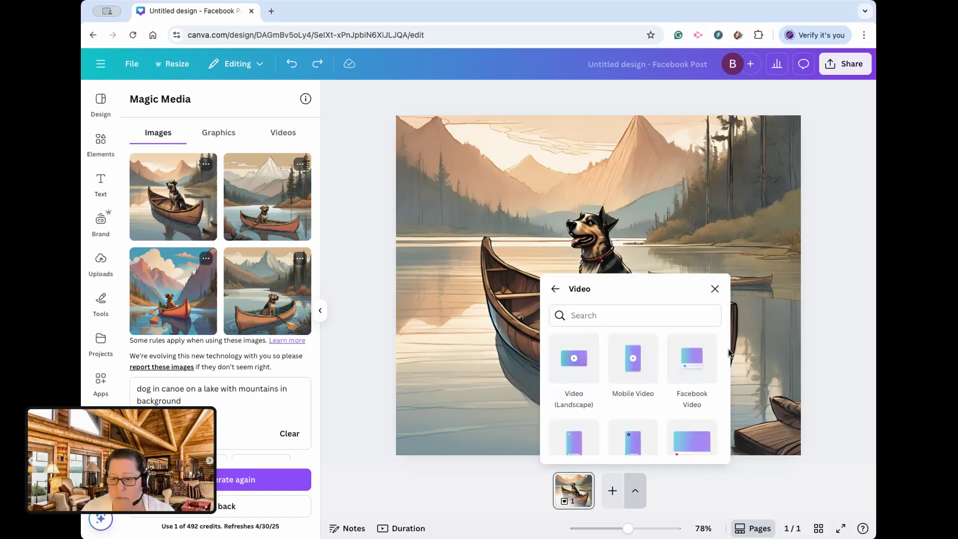
click(577, 359)
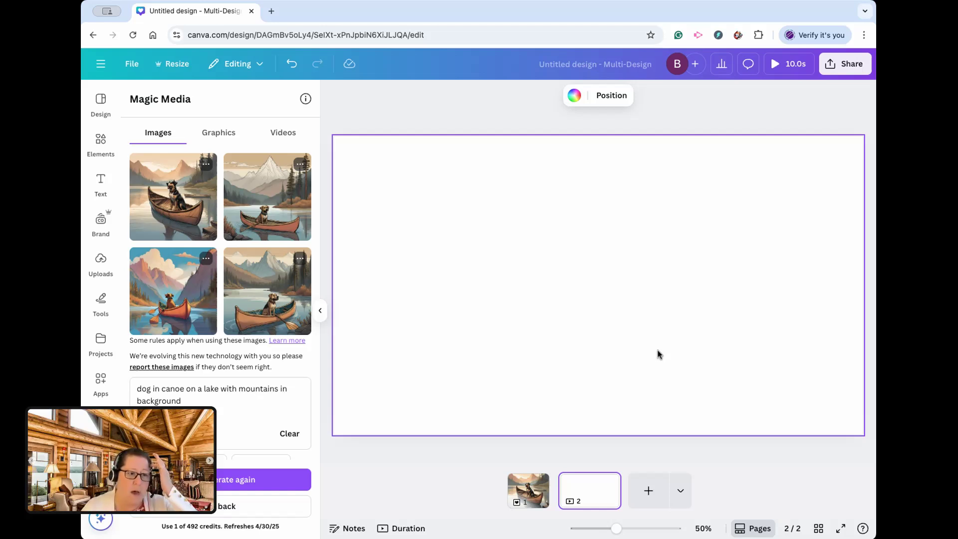
Generate an AI video in Magic Media from the prompt "woman typing on laptop while sitting at office desk"
click(100, 141)
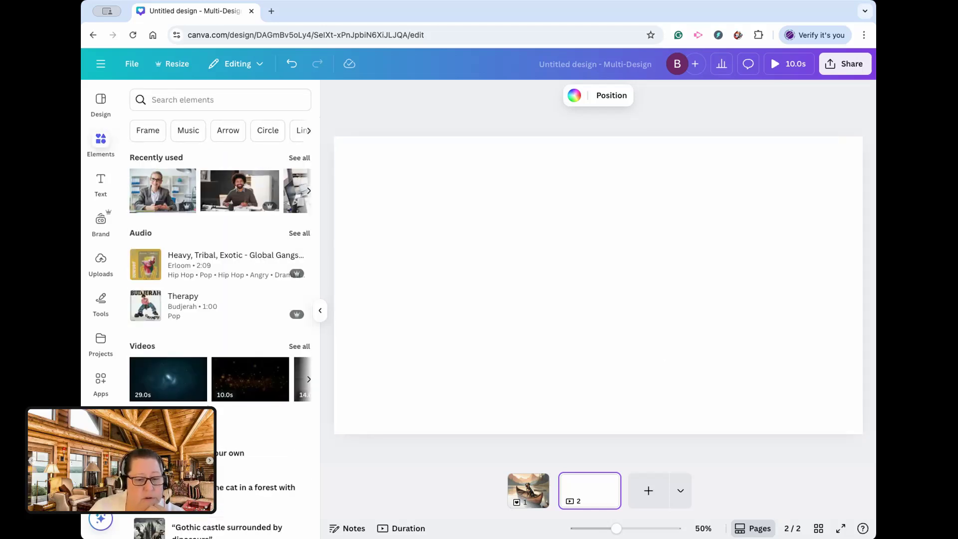
scroll(207, 398, down, 2)
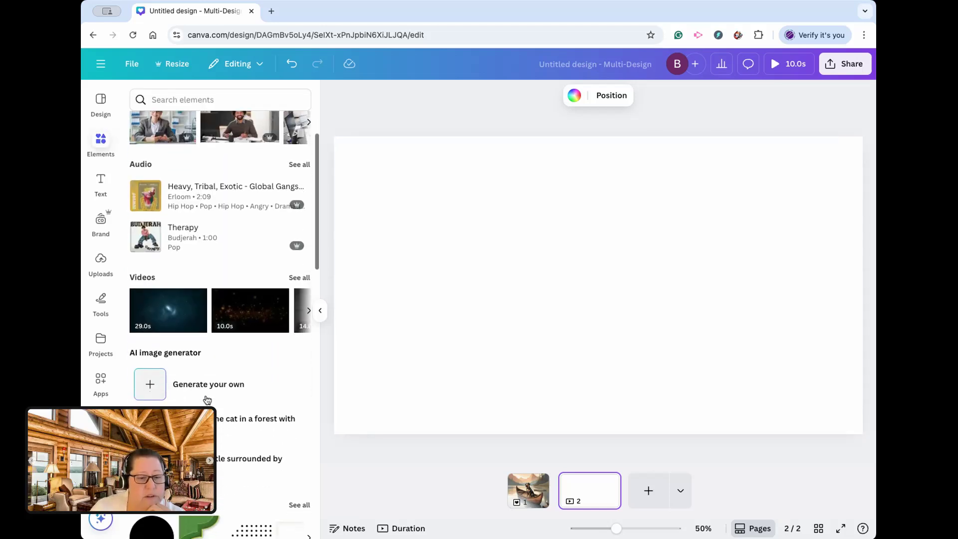
click(153, 386)
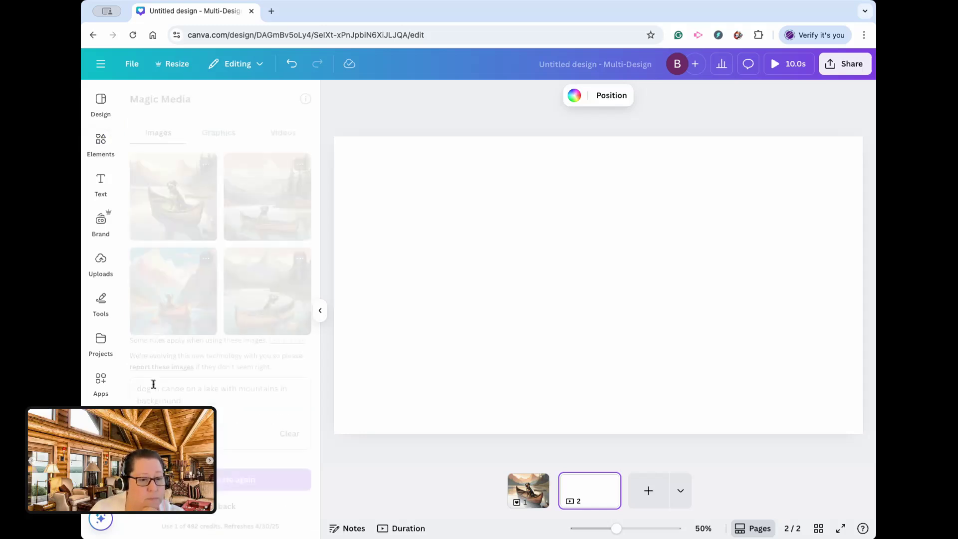
click(282, 134)
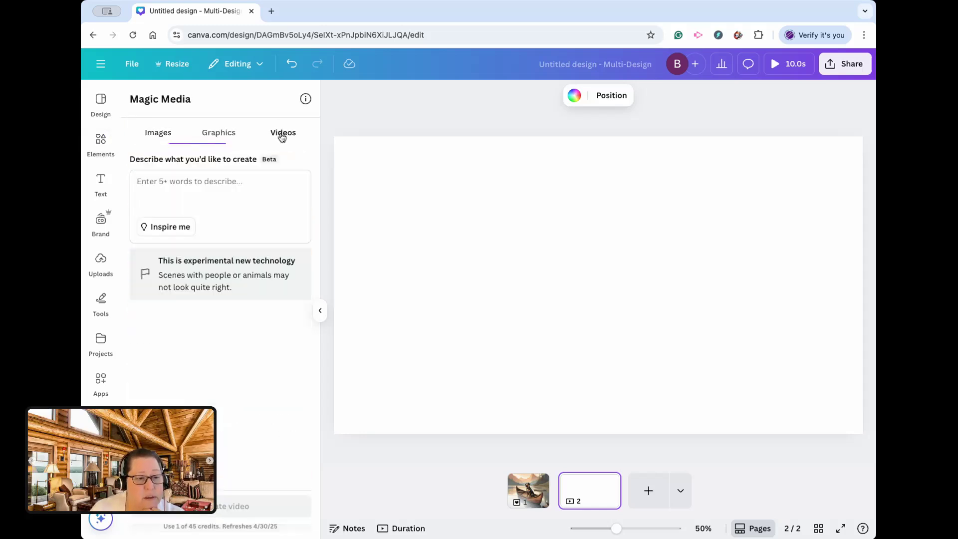
click(189, 186)
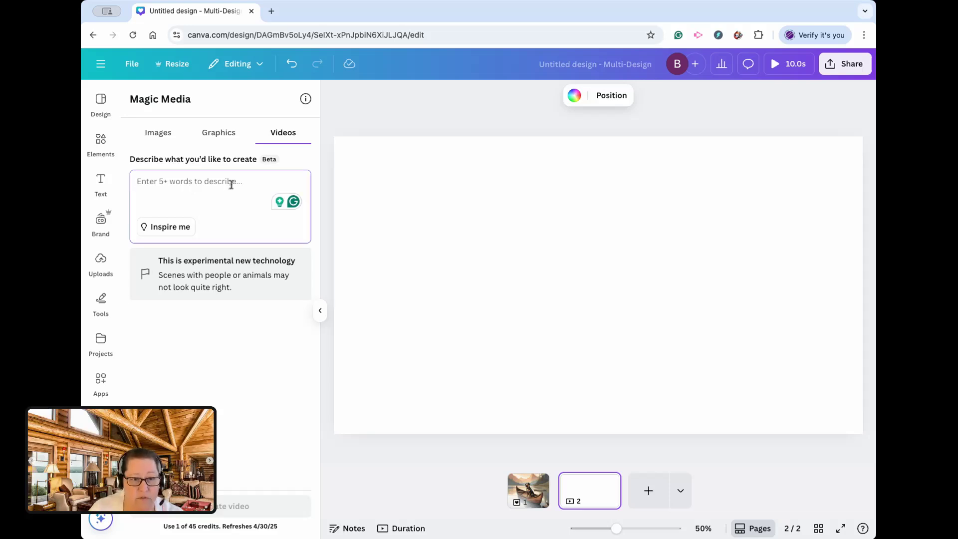
text(woman typing on laptop while s)
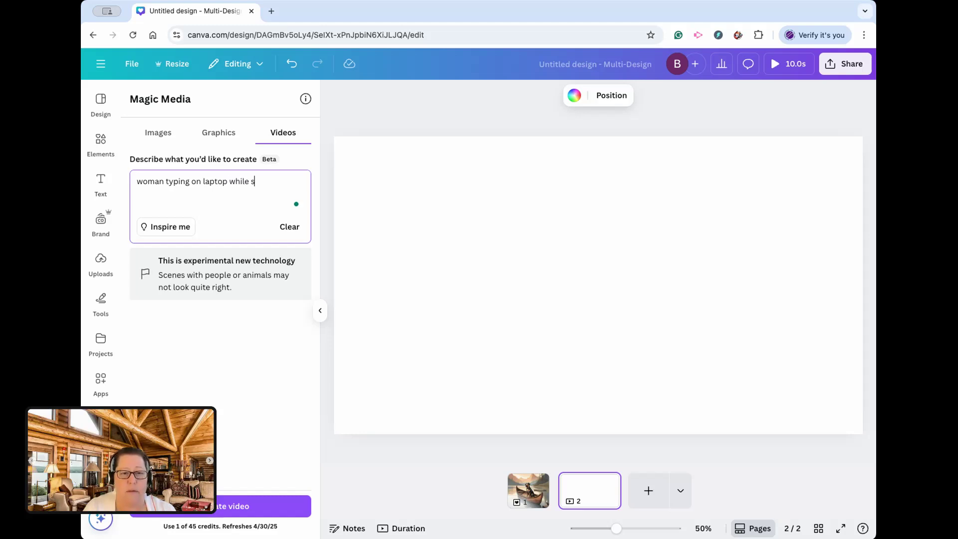
text(ce desk)
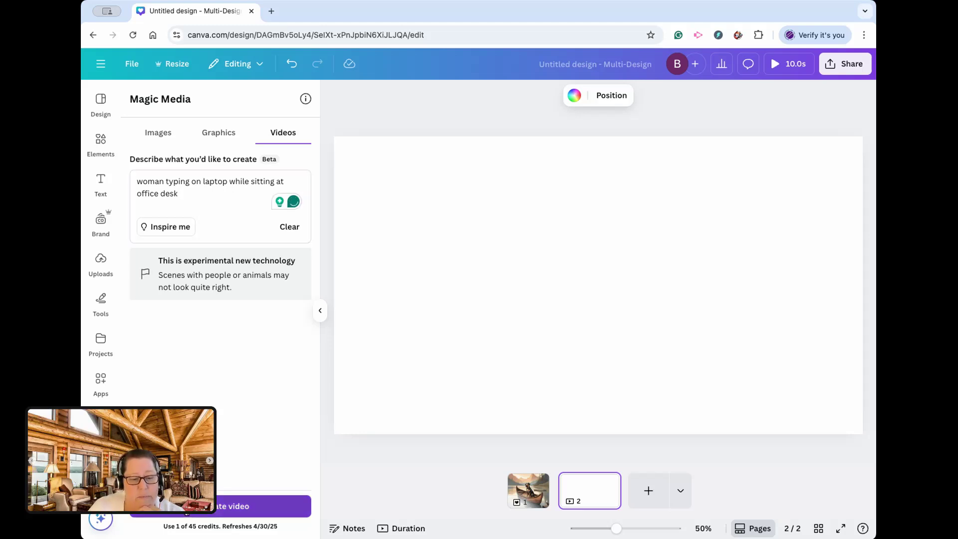
click(187, 509)
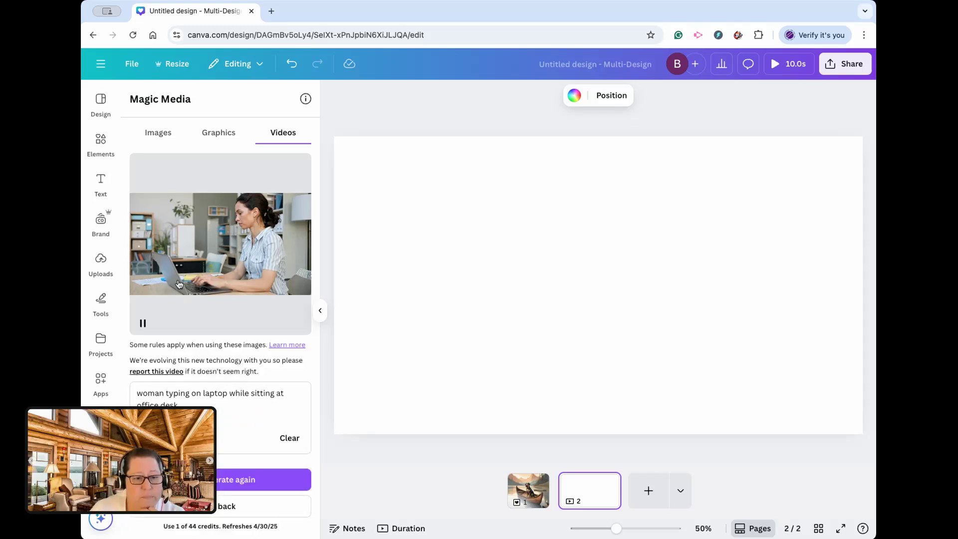
Place the generated laptop video on page 2, enlarge it to fill the page, and play it
drag(202, 217, 400, 193)
drag(757, 374, 863, 434)
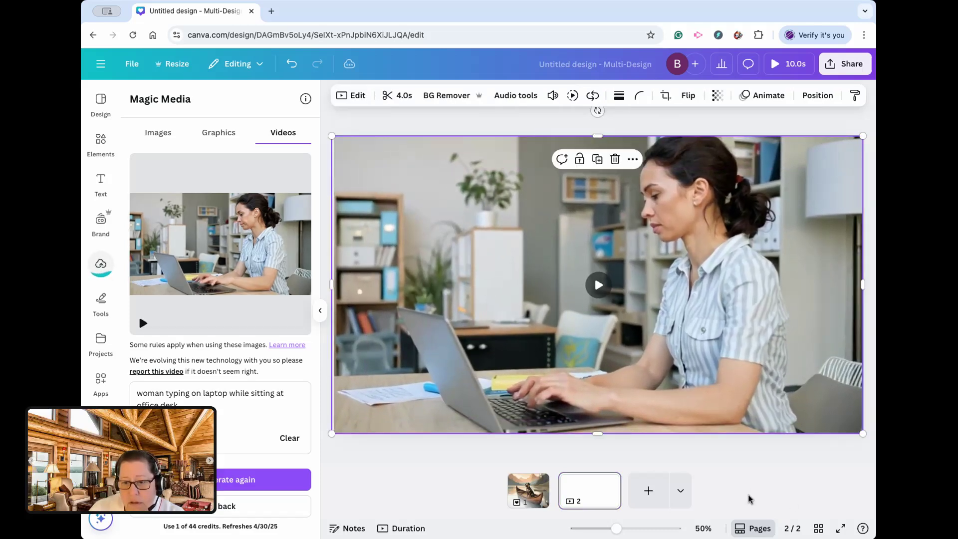
click(558, 310)
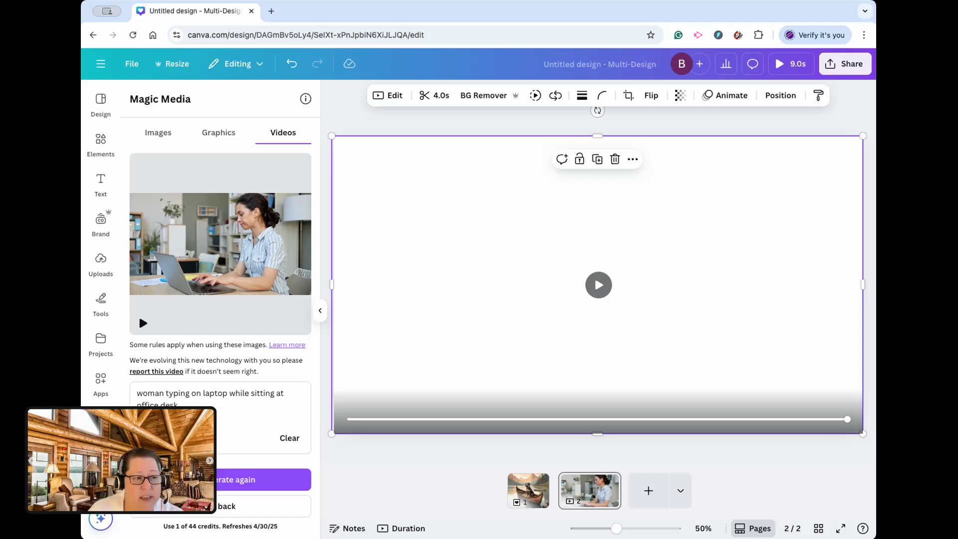
click(753, 481)
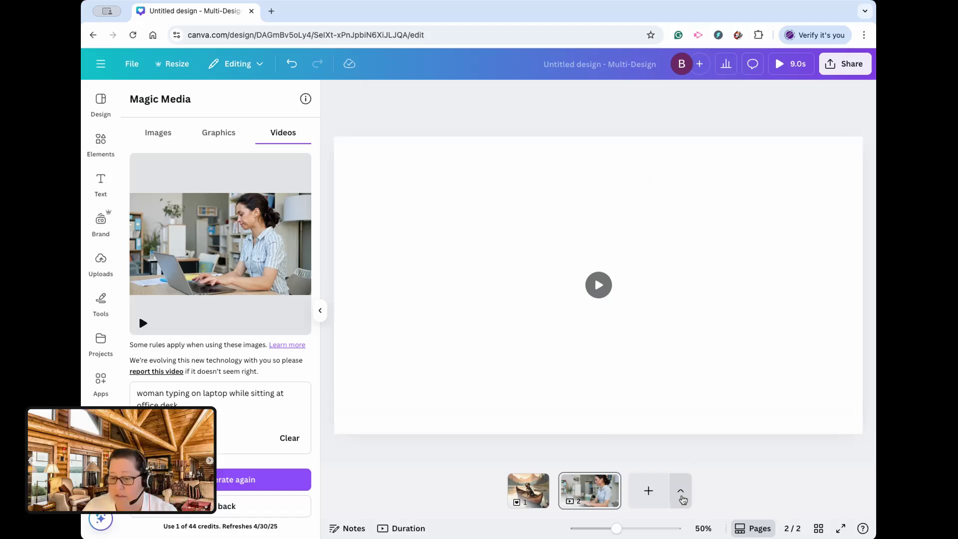
Add a blank Instagram Post (4:5) page after the video page
click(681, 491)
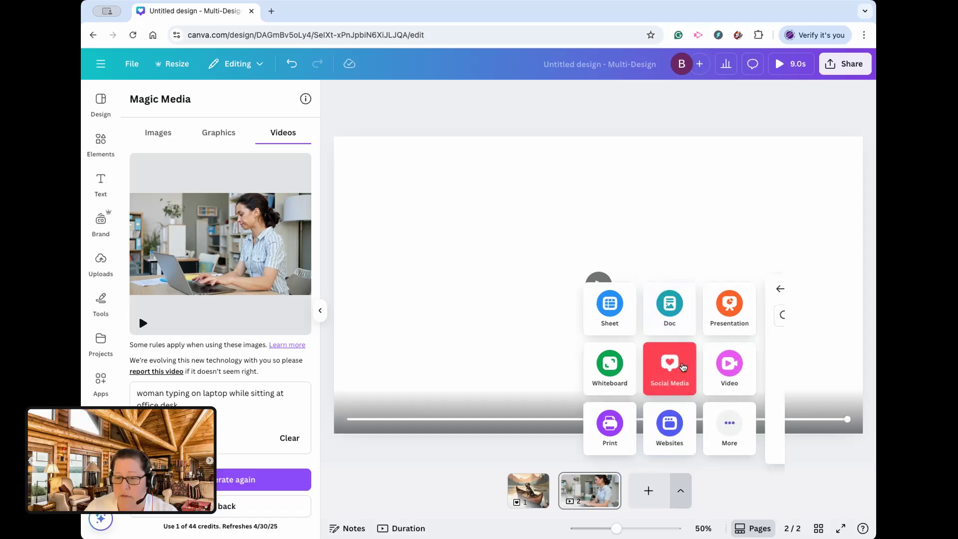
click(684, 364)
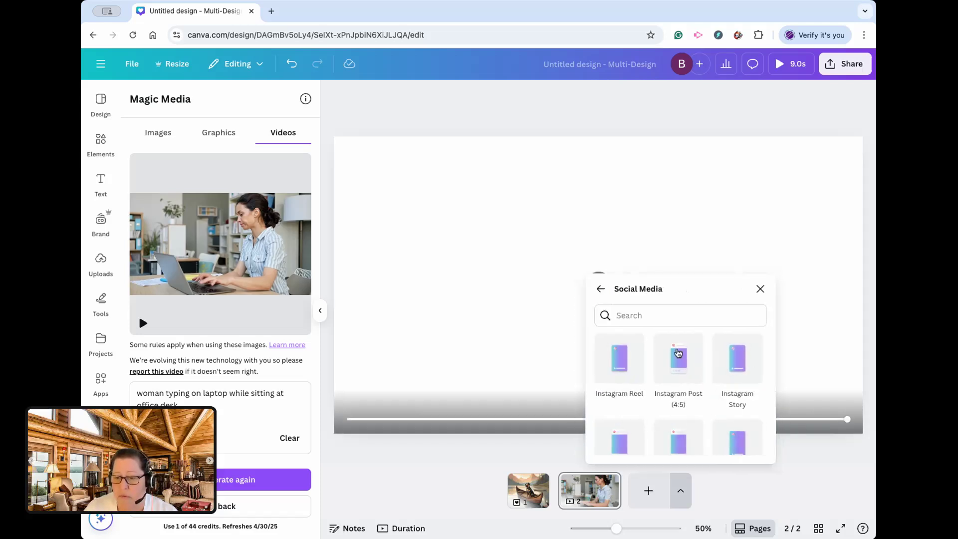
click(688, 362)
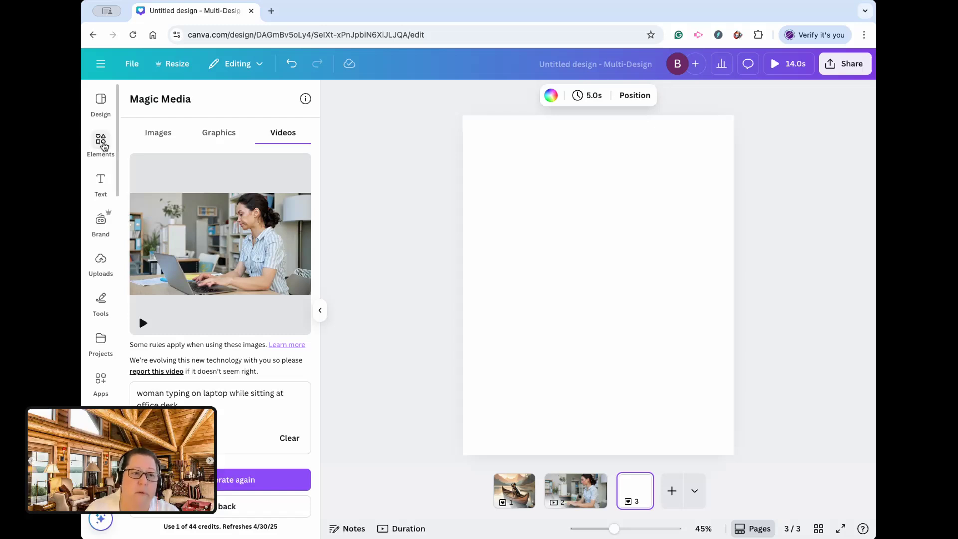
Enter the Magic Media graphics prompt "process diagram with 5 steps, use various colors for each step"
click(101, 144)
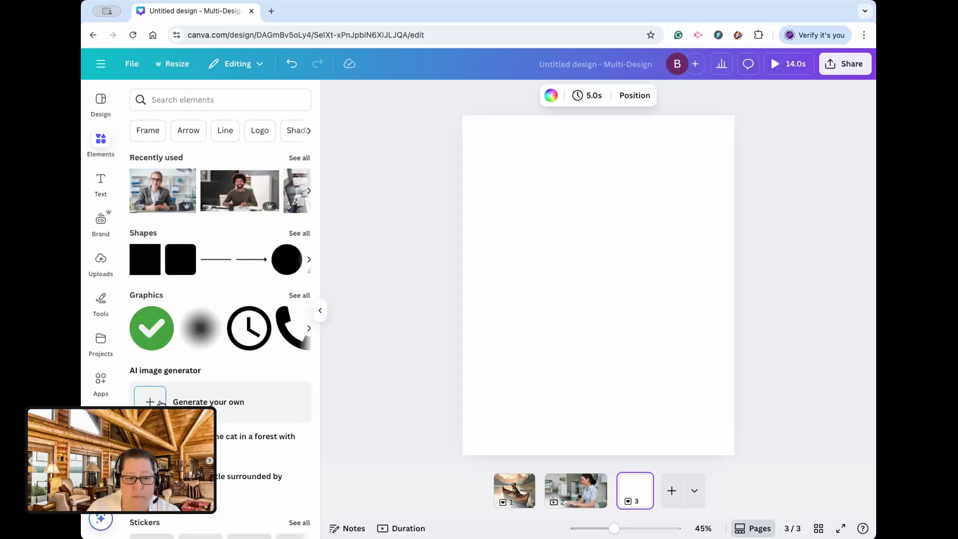
click(154, 403)
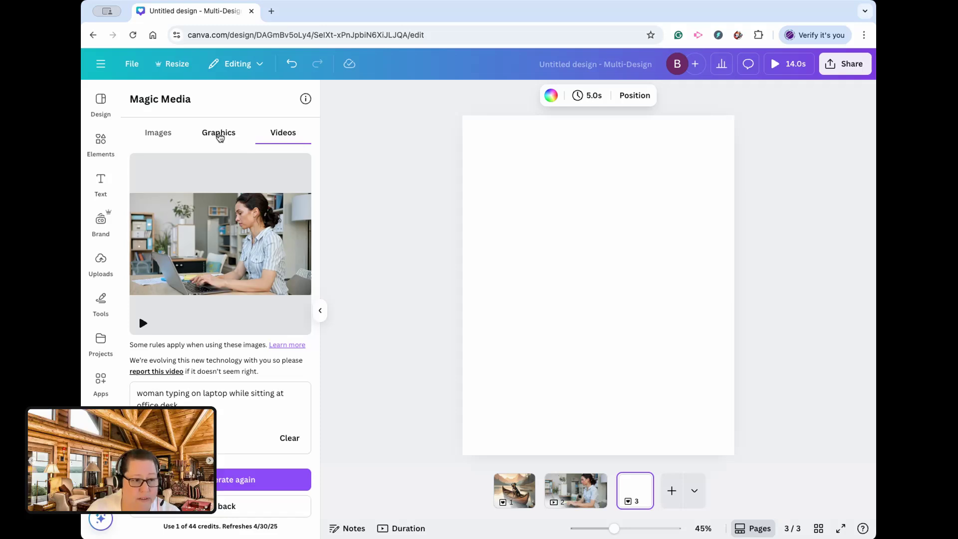
click(219, 135)
click(230, 180)
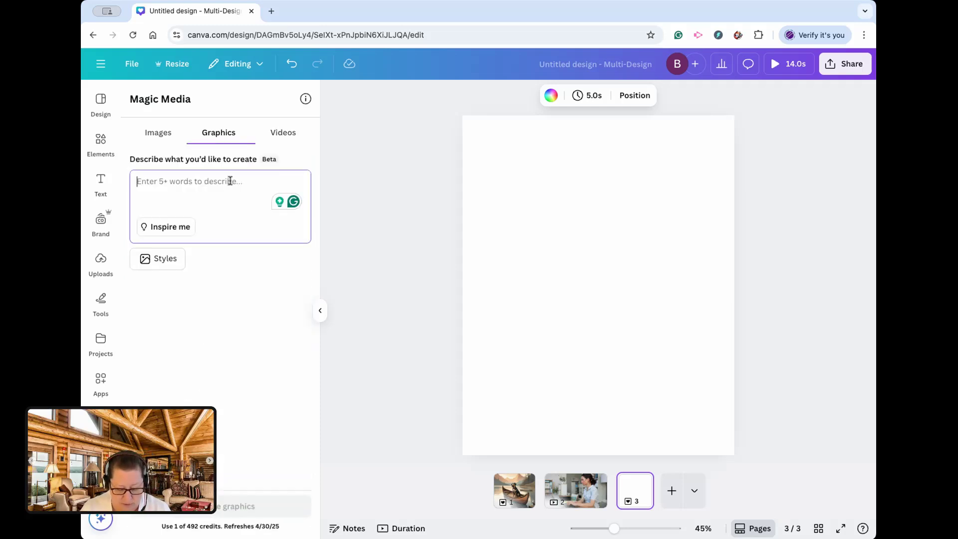
text(process diagram with 5 steps)
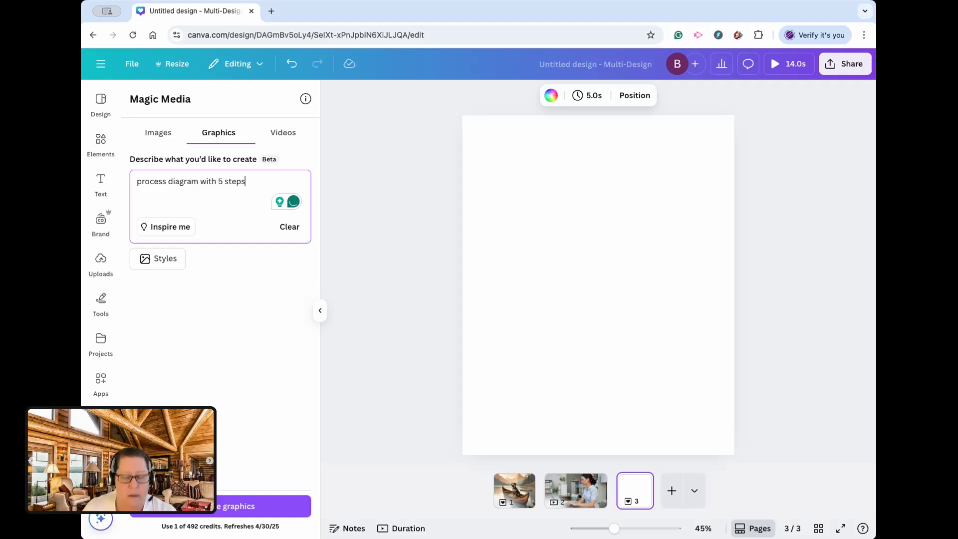
text(, use)
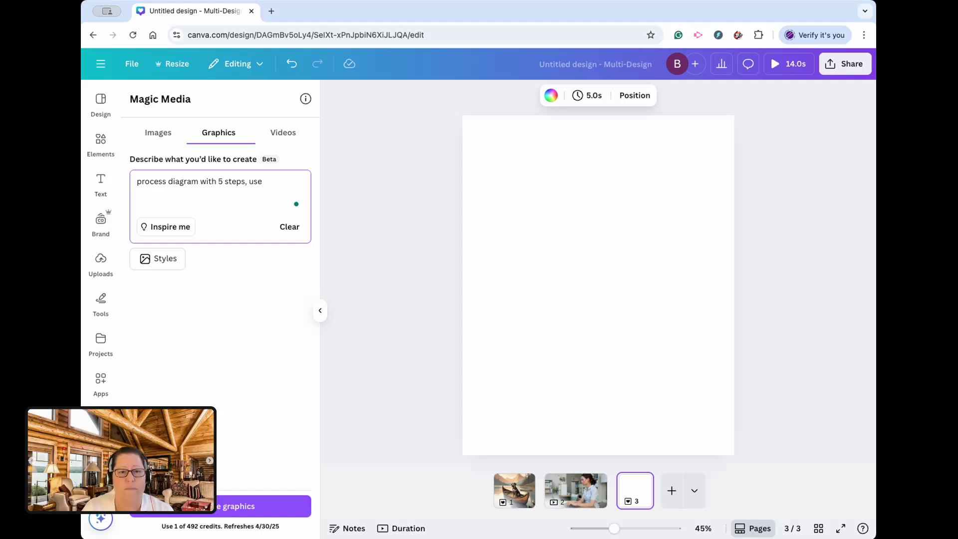
text( various colors)
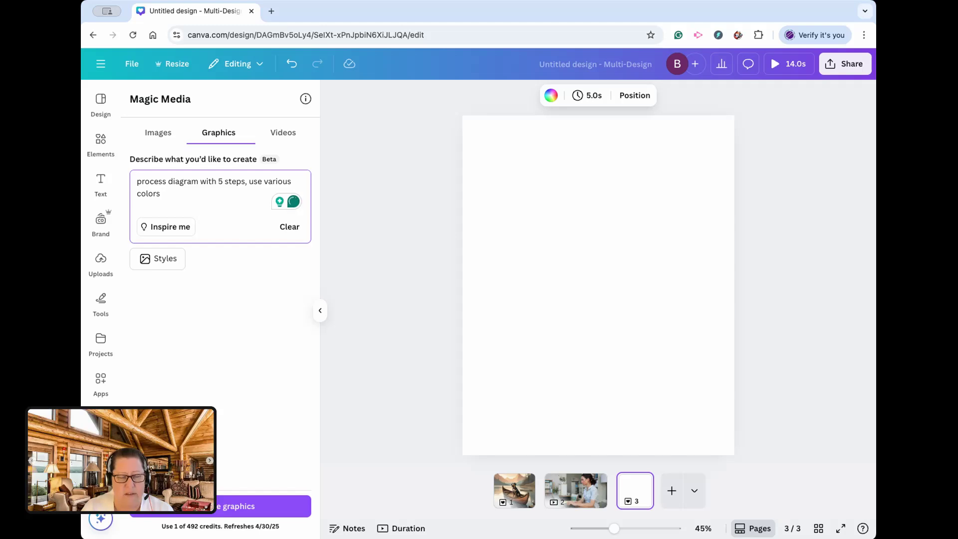
text( t)
key(BackSpace)
text(for each step)
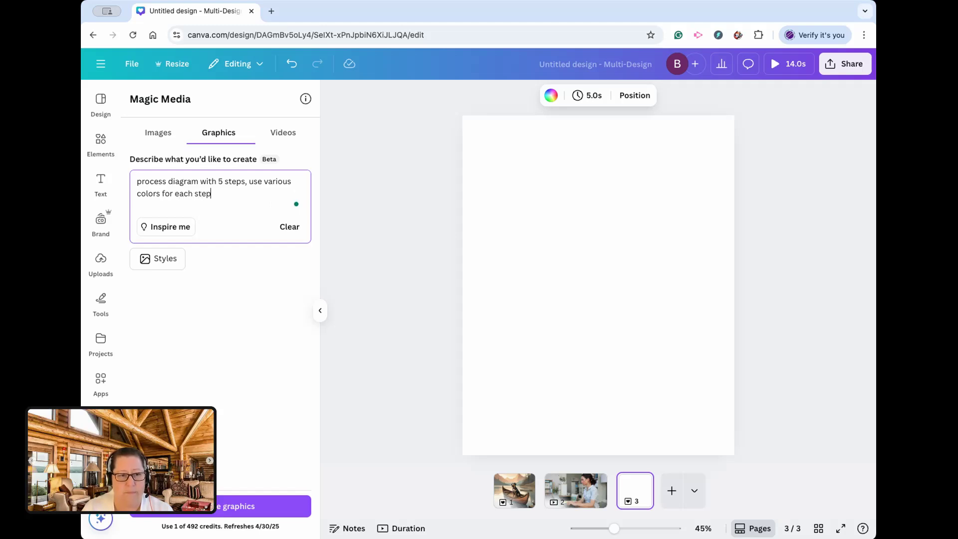
Choose the Sketch style for the process diagram and generate the graphics
click(175, 267)
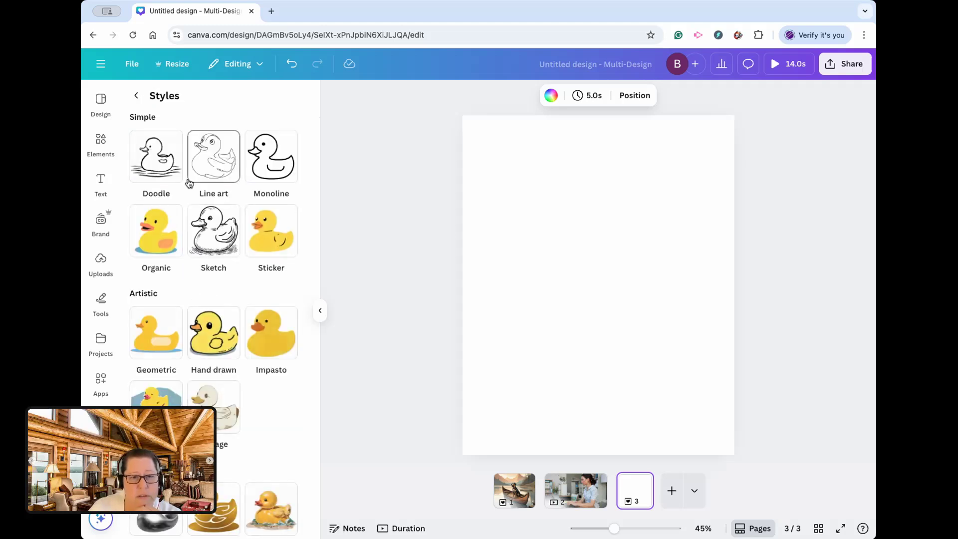
scroll(265, 406, down, 1)
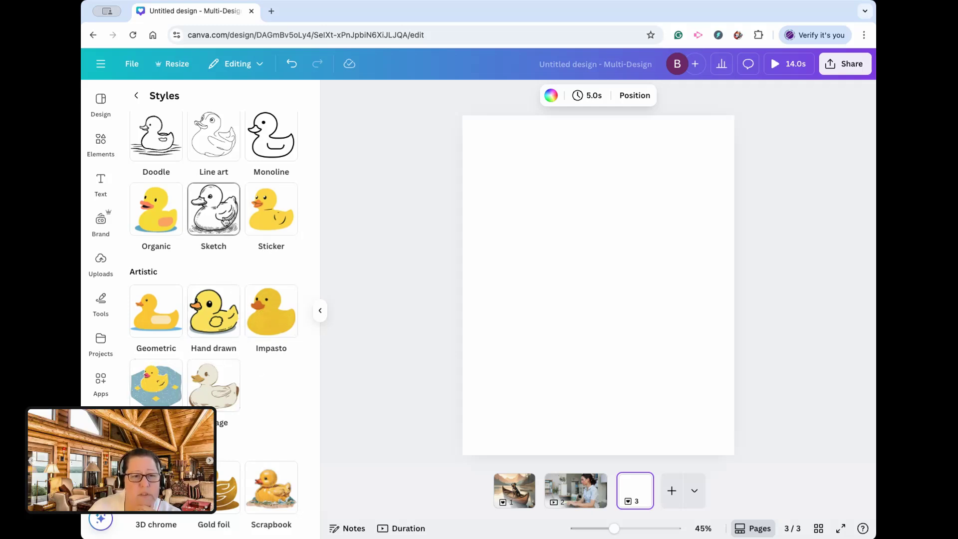
click(220, 218)
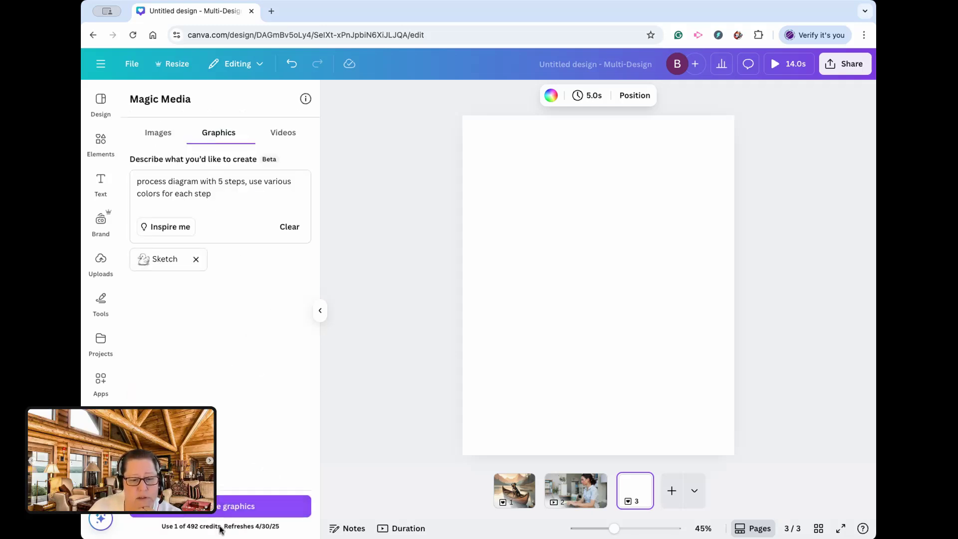
click(220, 507)
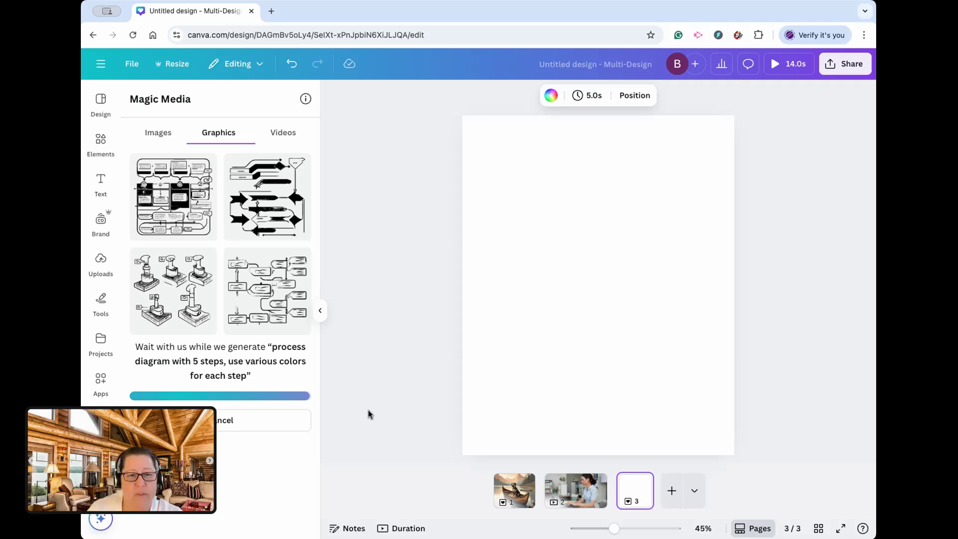
Try the first generated process diagram, enlarged to about the width of page 3, and delete it
click(175, 200)
drag(633, 296, 575, 214)
drag(621, 276, 708, 423)
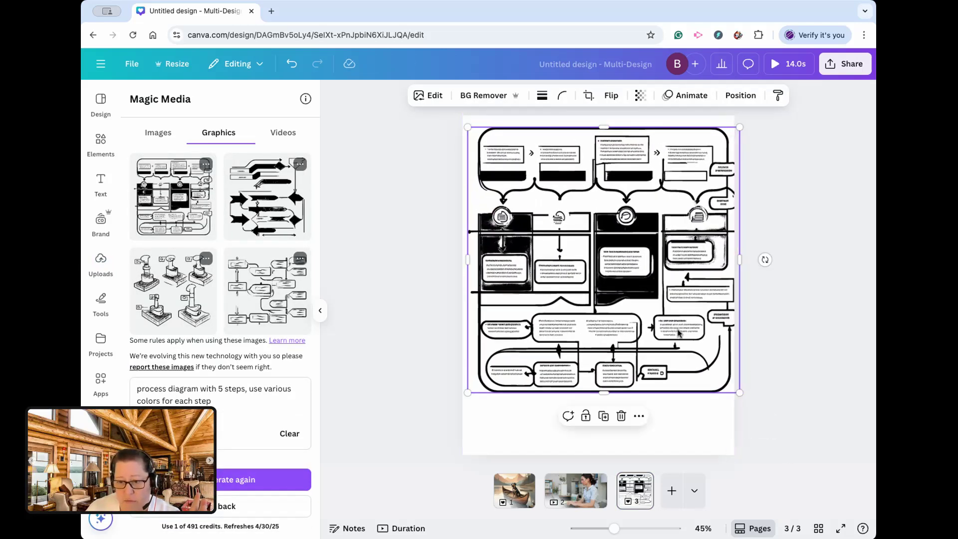
key(Delete)
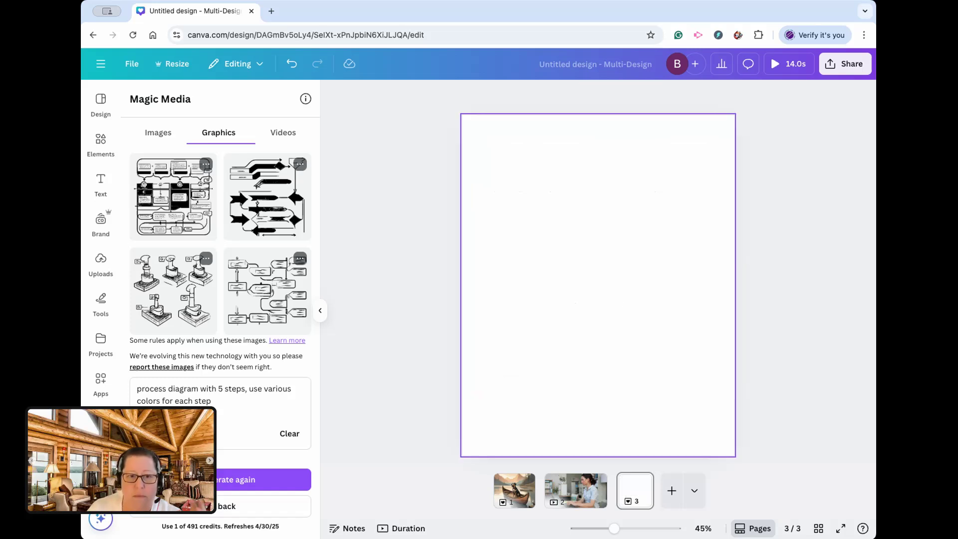
Place the second generated Sketch-style process diagram on page 3 and enlarge it to about the page width
click(267, 197)
drag(606, 303, 555, 223)
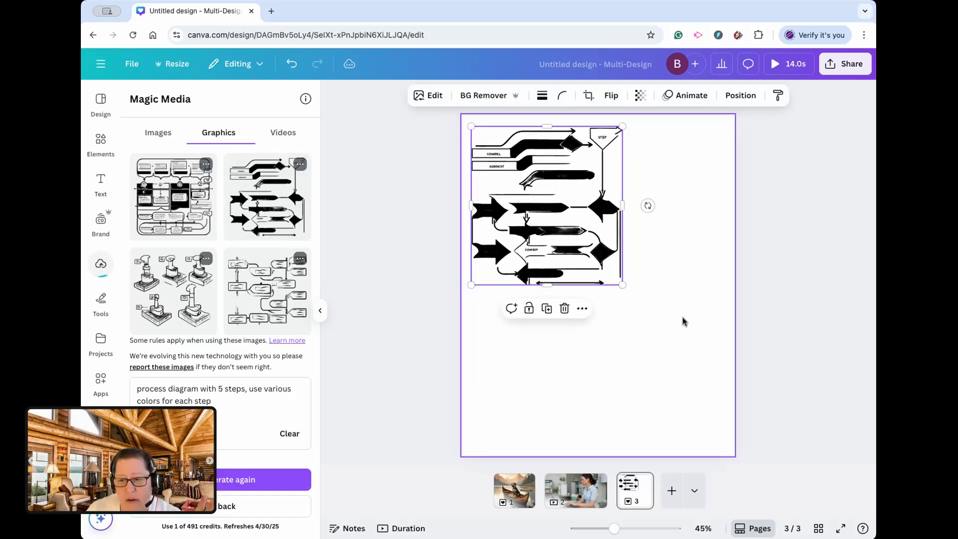
drag(622, 284, 704, 420)
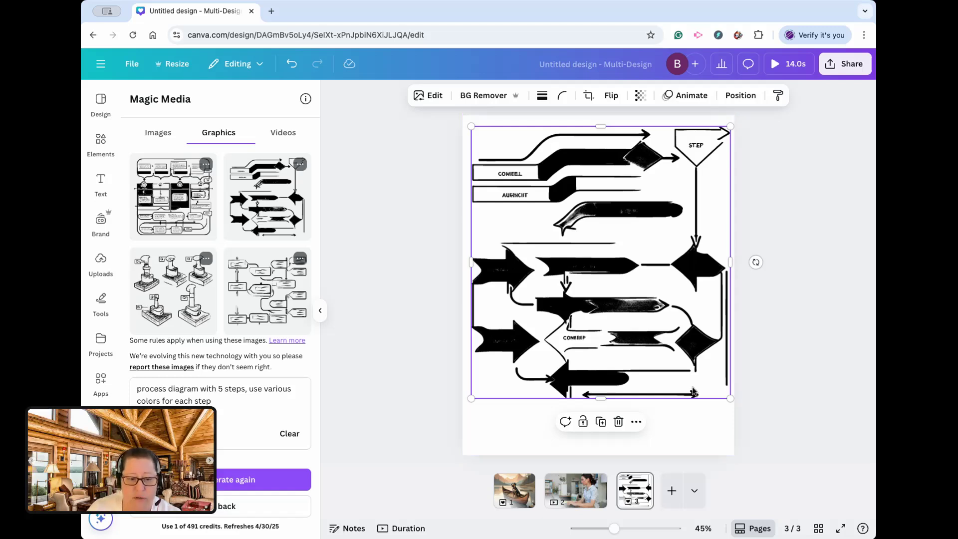
Change the graphics style to Geometric and regenerate the process diagrams from the same prompt
scroll(220, 300, down, 1)
click(175, 439)
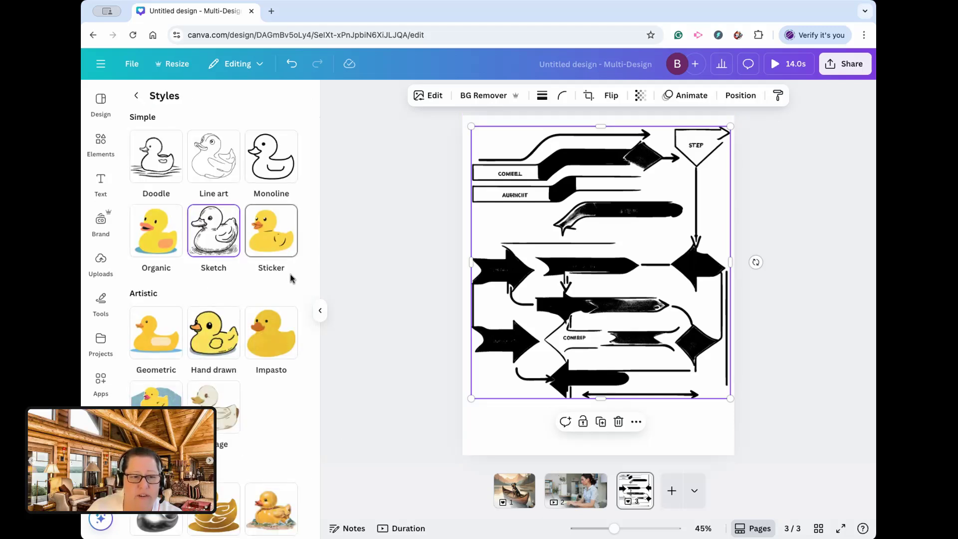
scroll(294, 276, down, 1)
scroll(296, 277, up, 1)
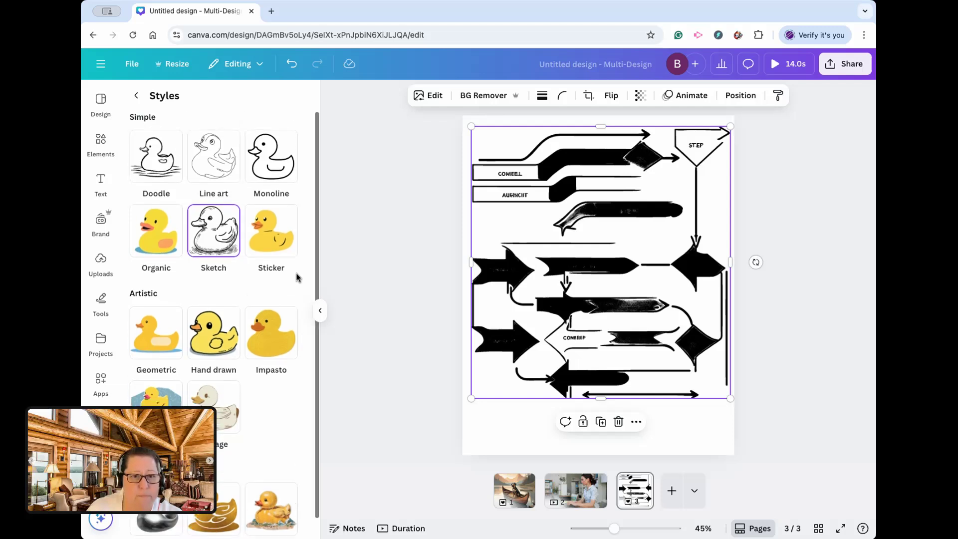
scroll(297, 278, down, 1)
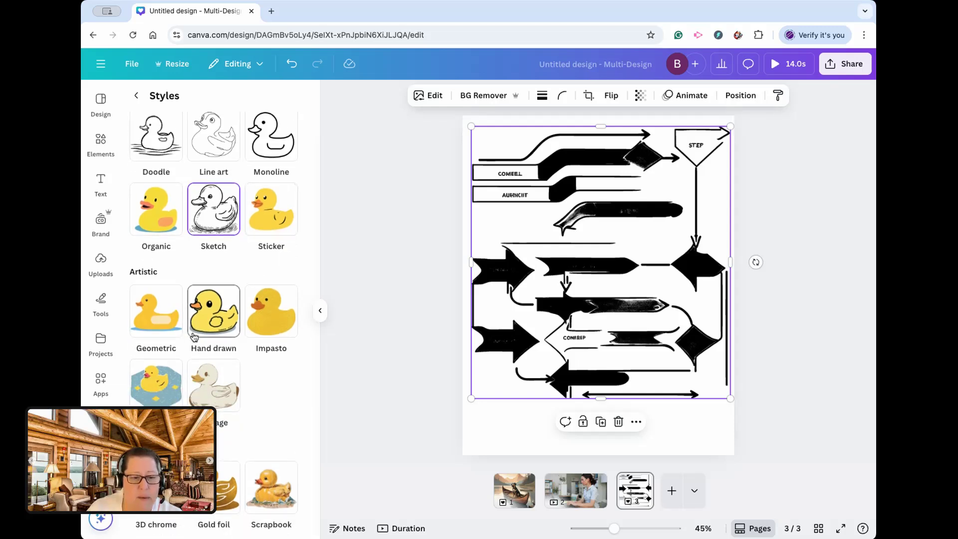
click(153, 318)
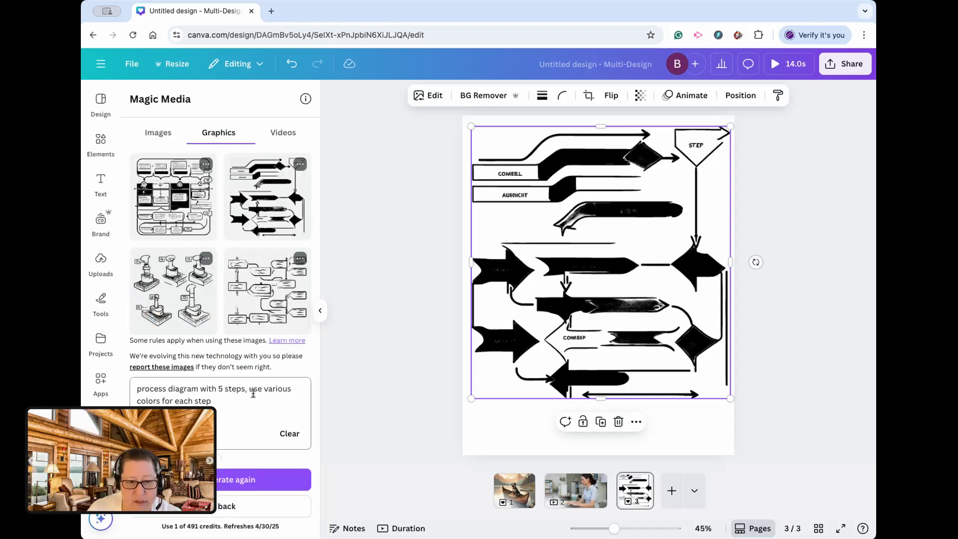
click(245, 482)
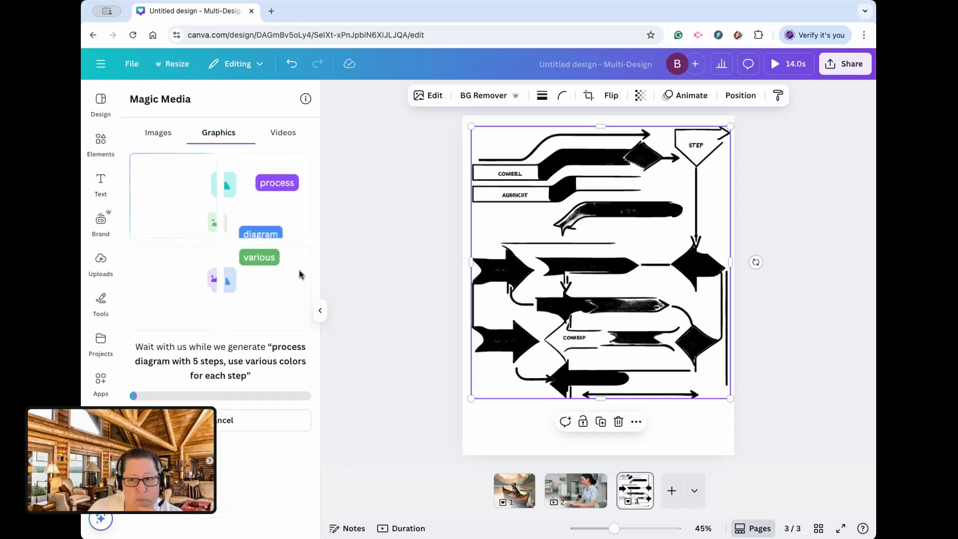
Replace the black diagram on page 3 with the second generated geometric one, a multicolored ring, enlarged to about the page width
key(Delete)
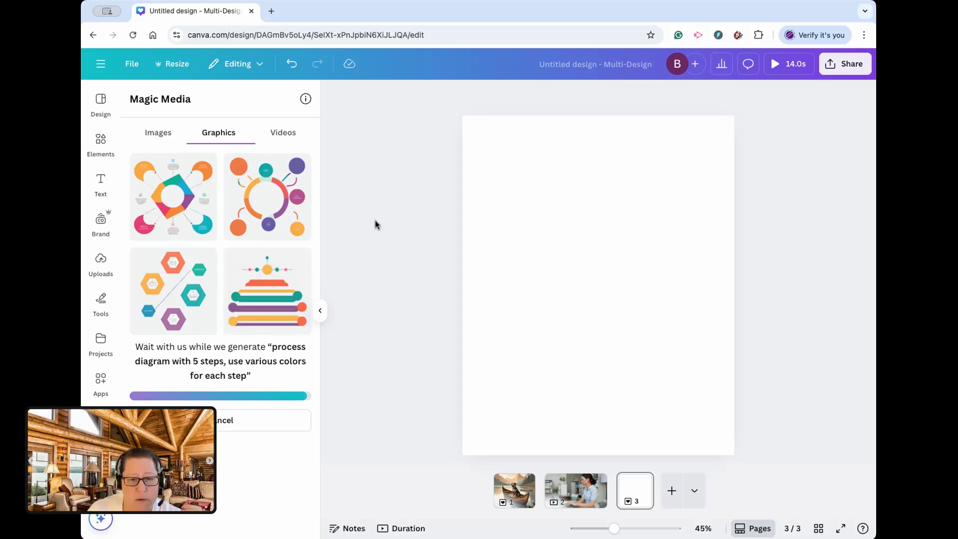
click(266, 202)
drag(634, 302, 578, 212)
drag(619, 273, 694, 422)
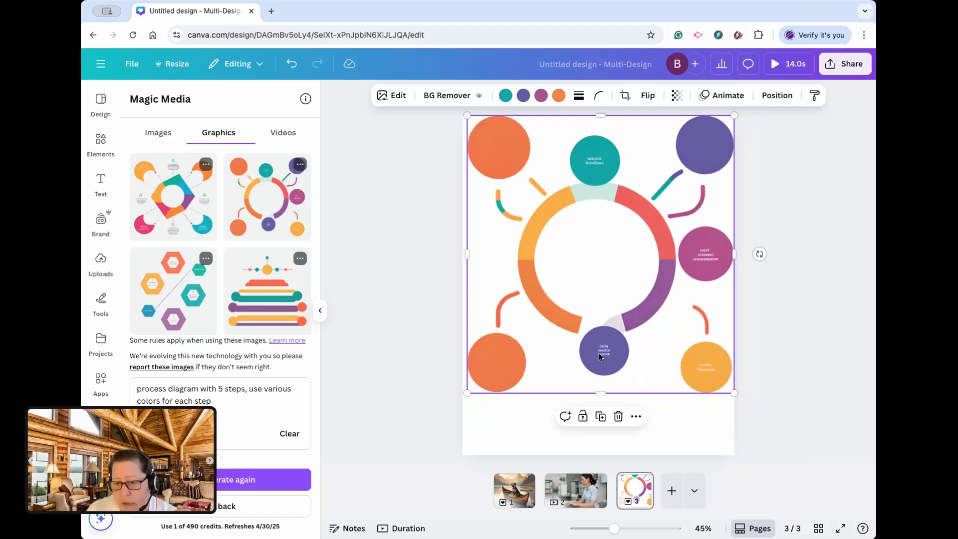
Extract the text in the purple circle directly below the diagram's ring as editable text using Grab Text
click(703, 528)
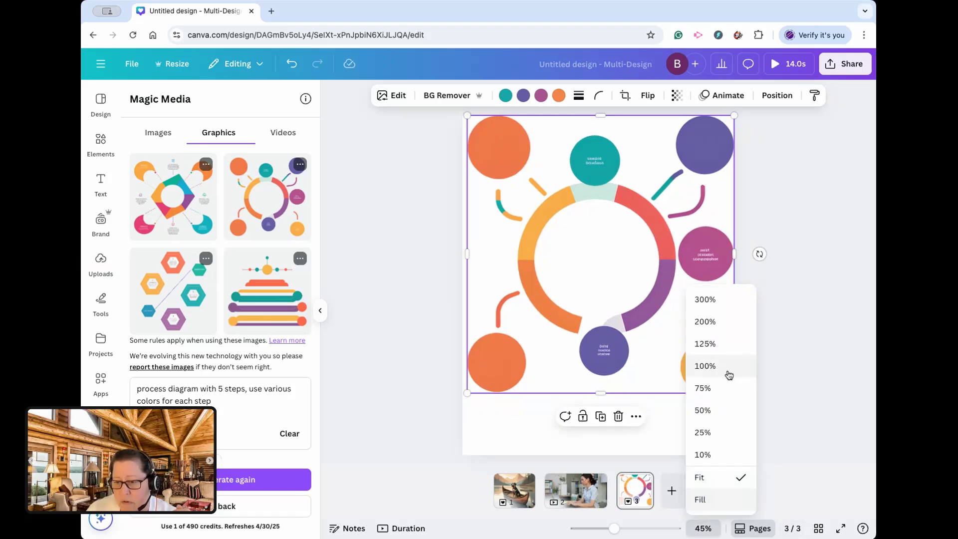
click(745, 367)
scroll(608, 425, down, 2)
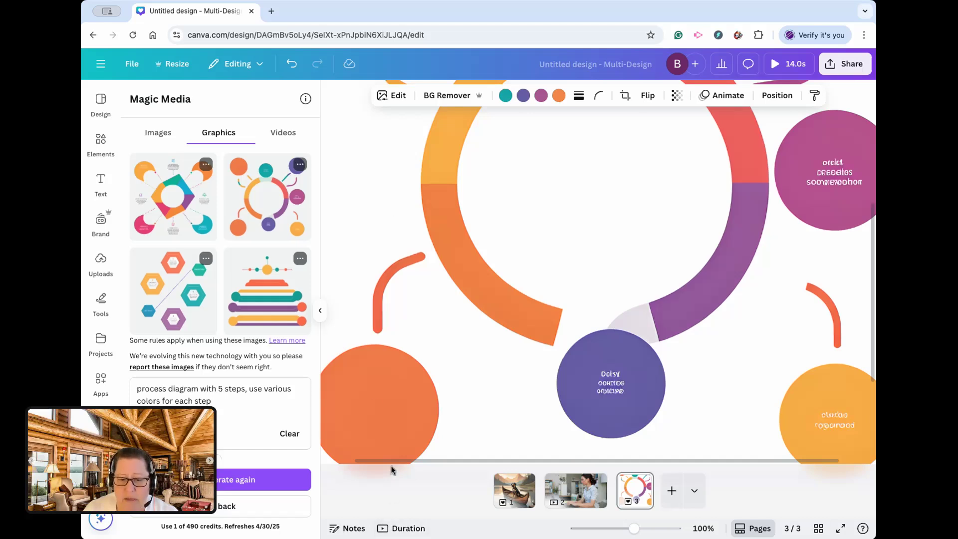
click(396, 96)
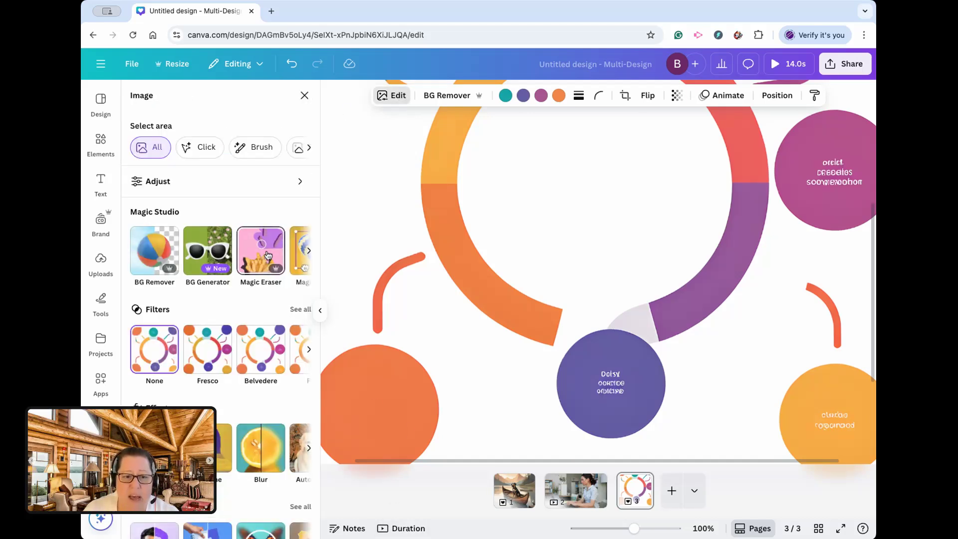
scroll(239, 252, right, 2)
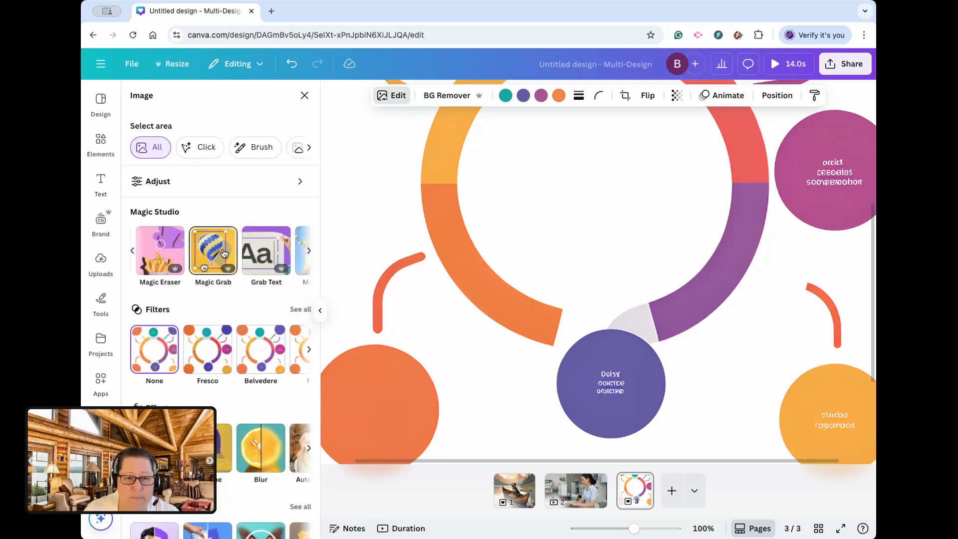
click(266, 250)
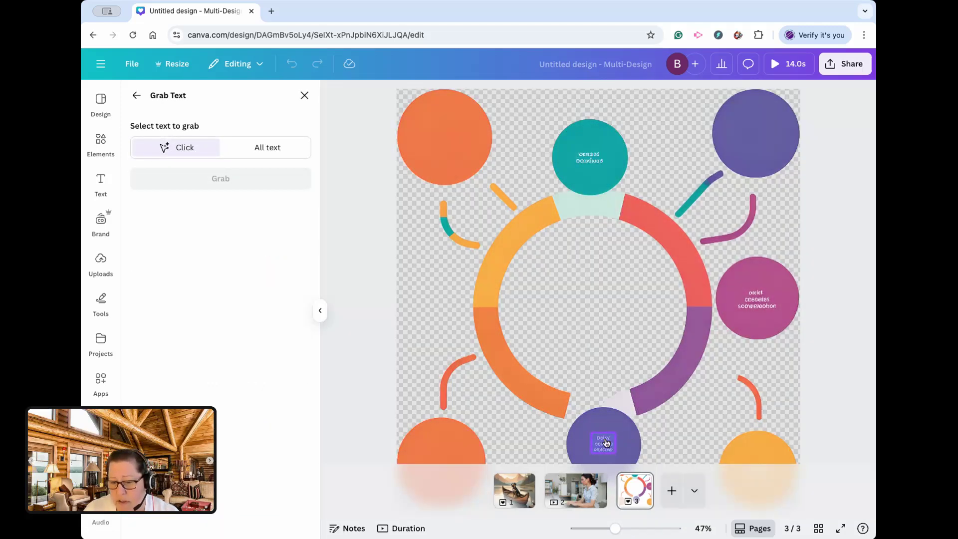
click(605, 442)
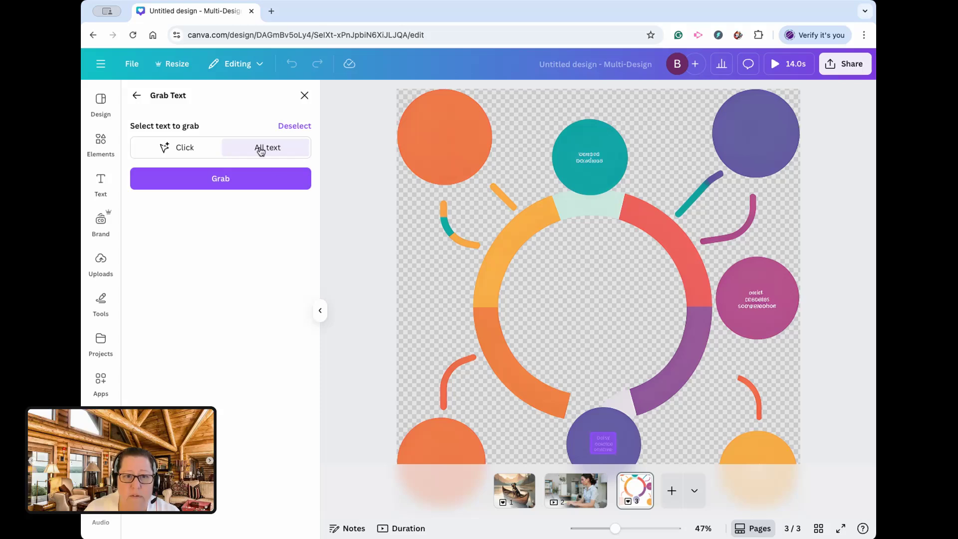
click(223, 179)
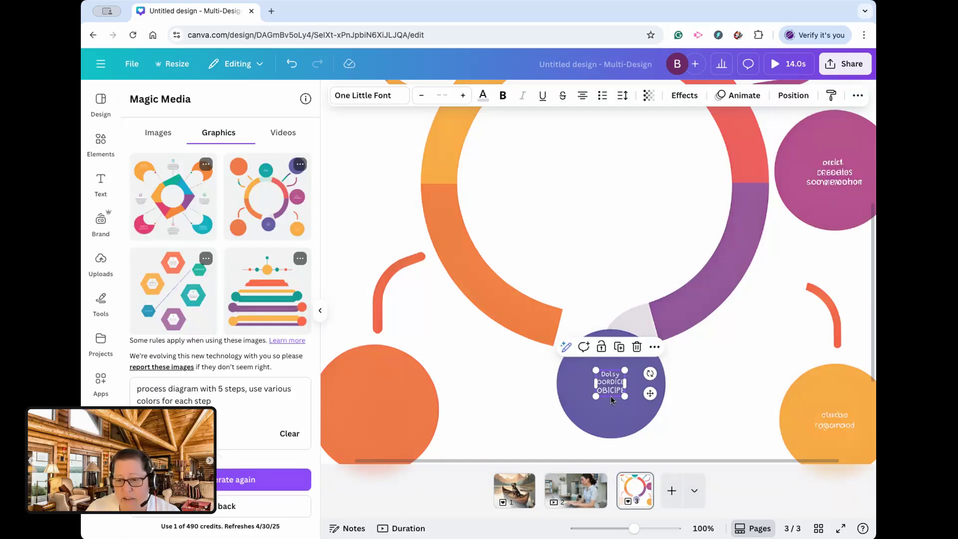
Replace the grabbed text in the purple circle below the ring with "Change this text to new copy."
scroll(612, 400, left, 1)
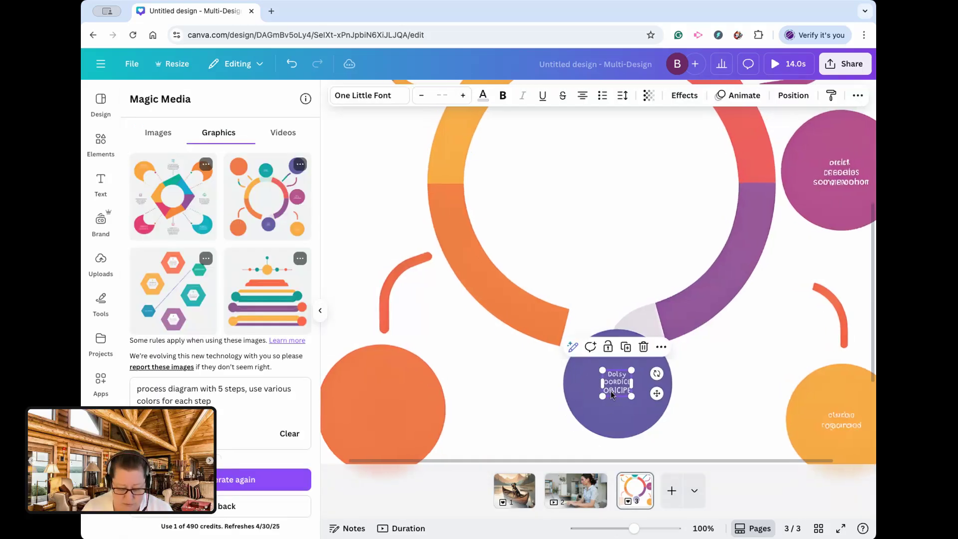
double_click(613, 395)
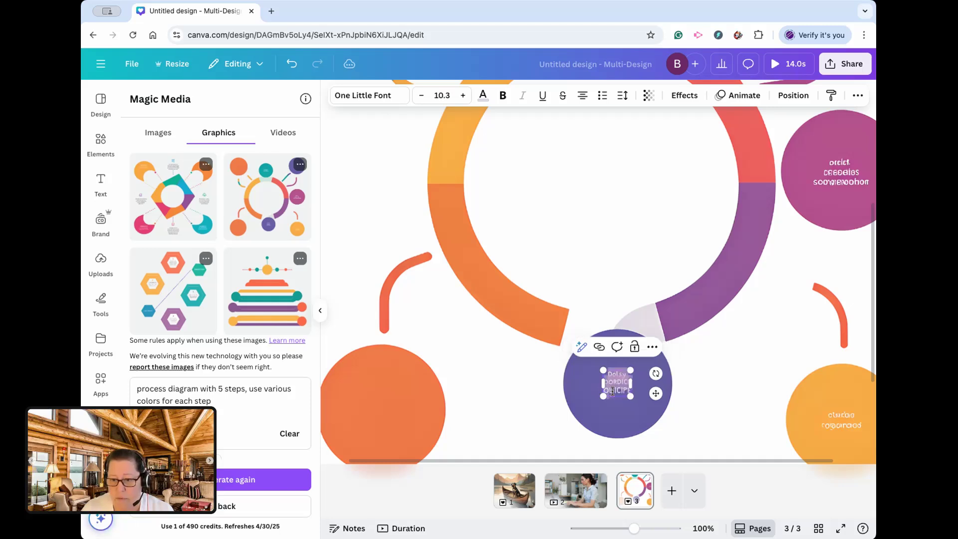
text(Change this text to new)
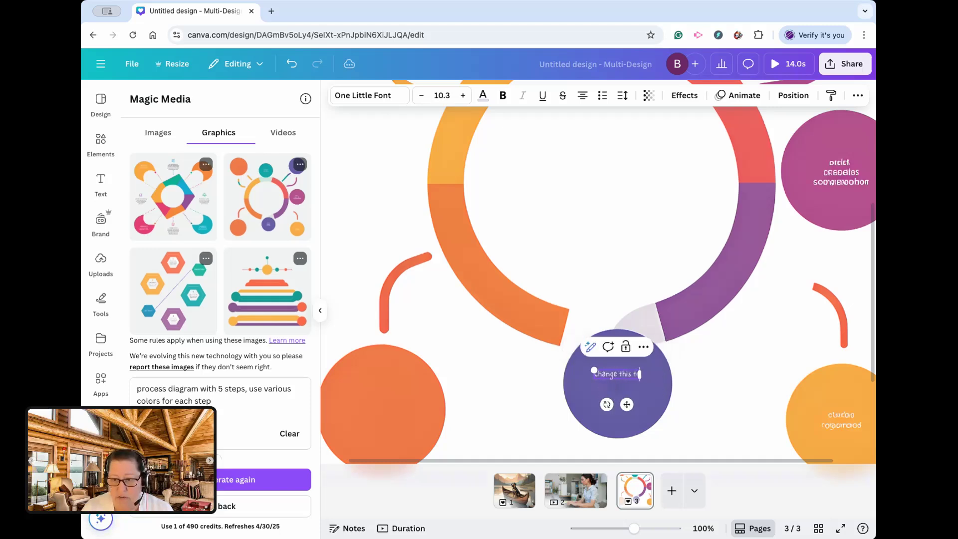
text( copy)
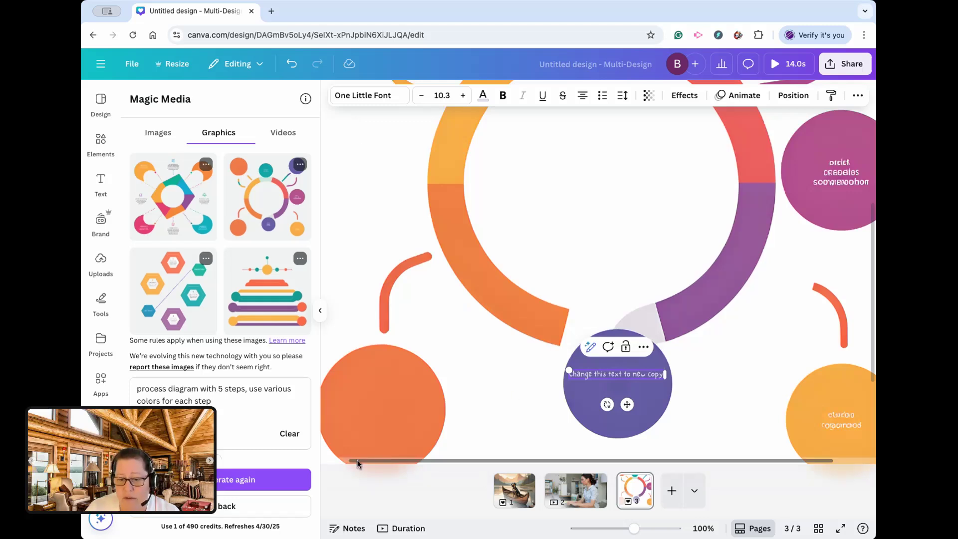
click(704, 528)
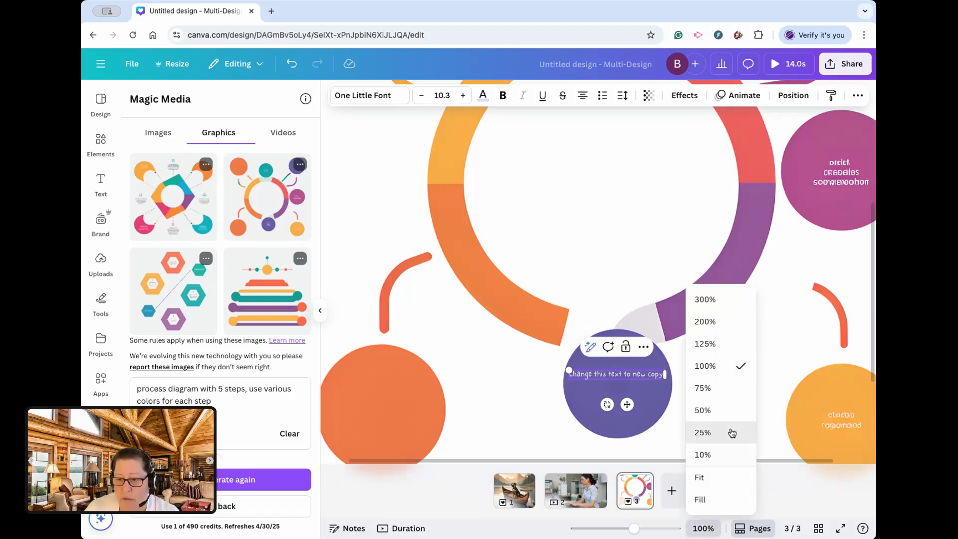
click(729, 432)
click(703, 528)
click(730, 410)
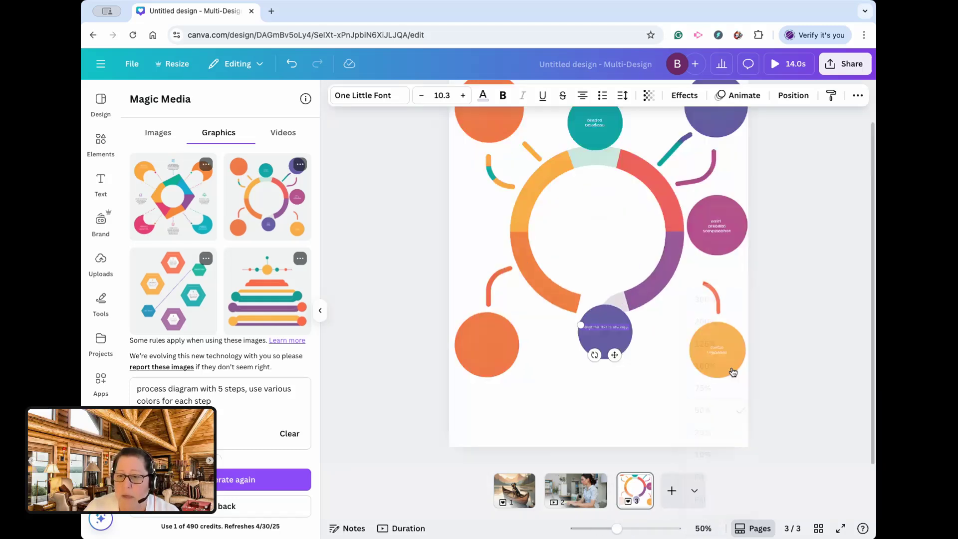
click(450, 325)
click(419, 313)
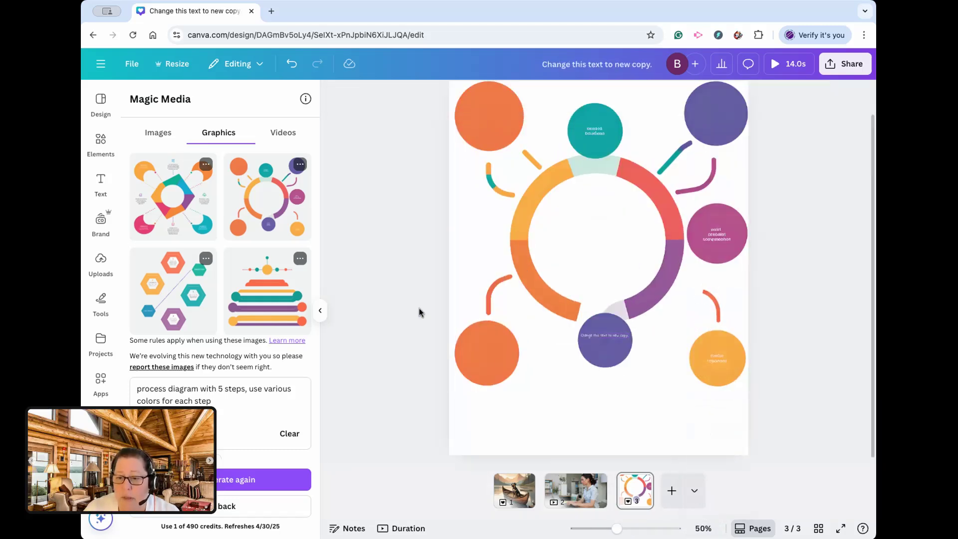
Review the image editing options for the ring diagram, including Grab Text, and close them
click(723, 360)
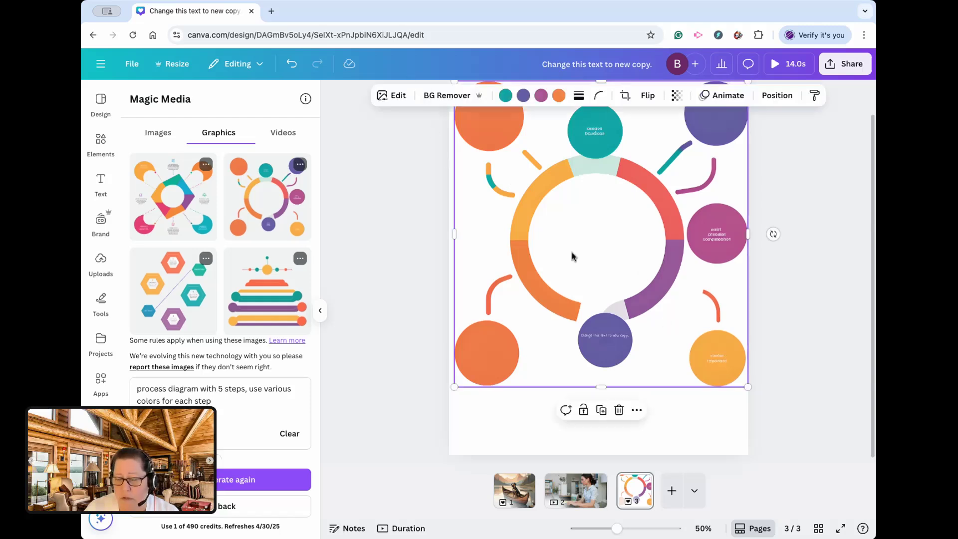
click(395, 96)
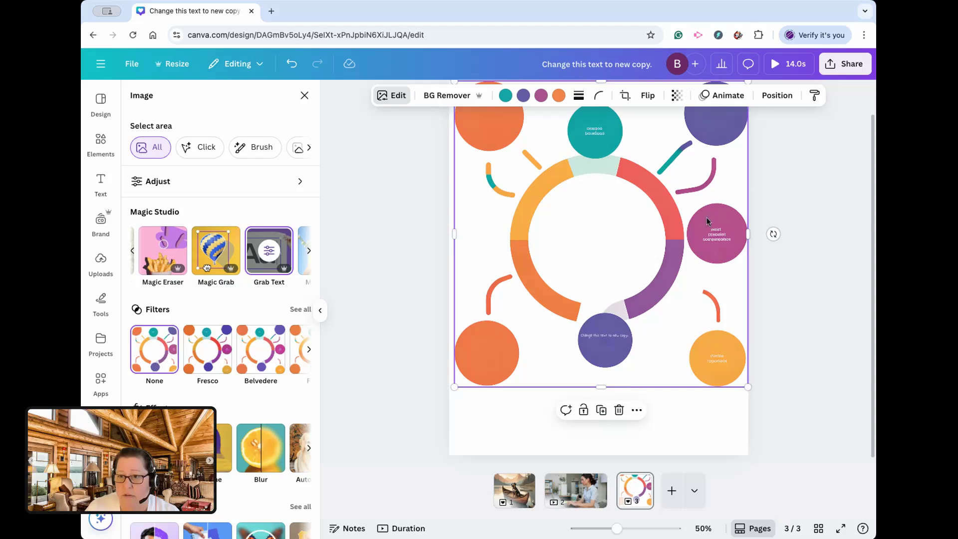
key(Escape)
key(Escape)
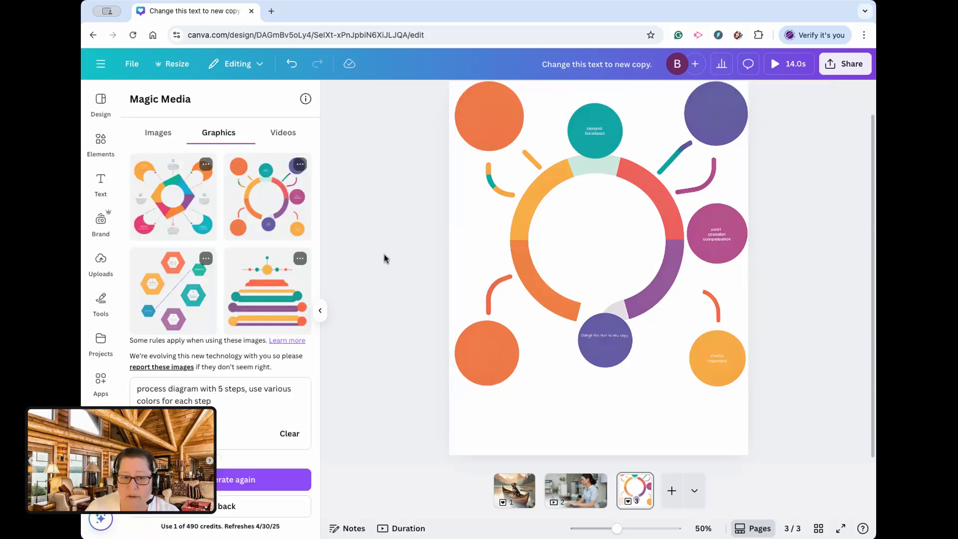
Add a blank Instagram Post (4:5) page after the process diagram page
click(694, 491)
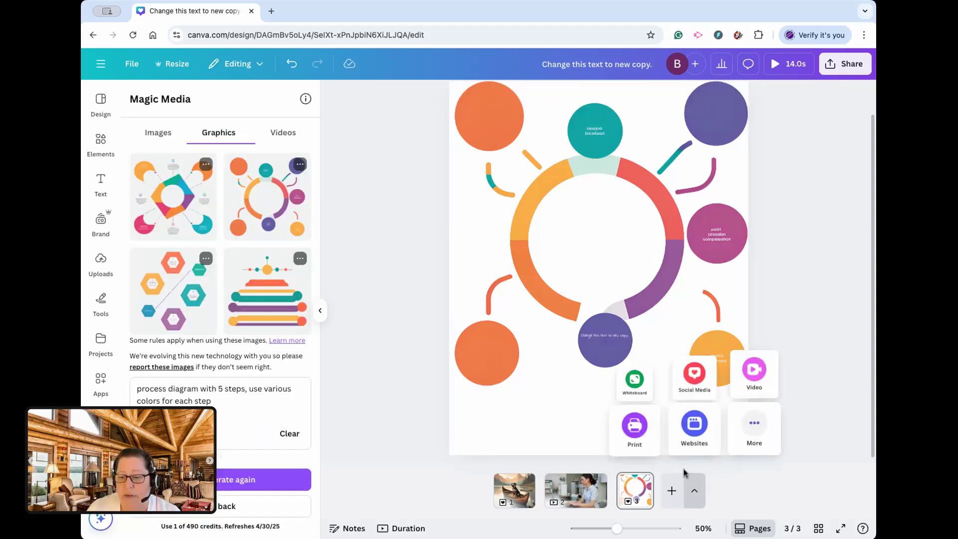
click(698, 369)
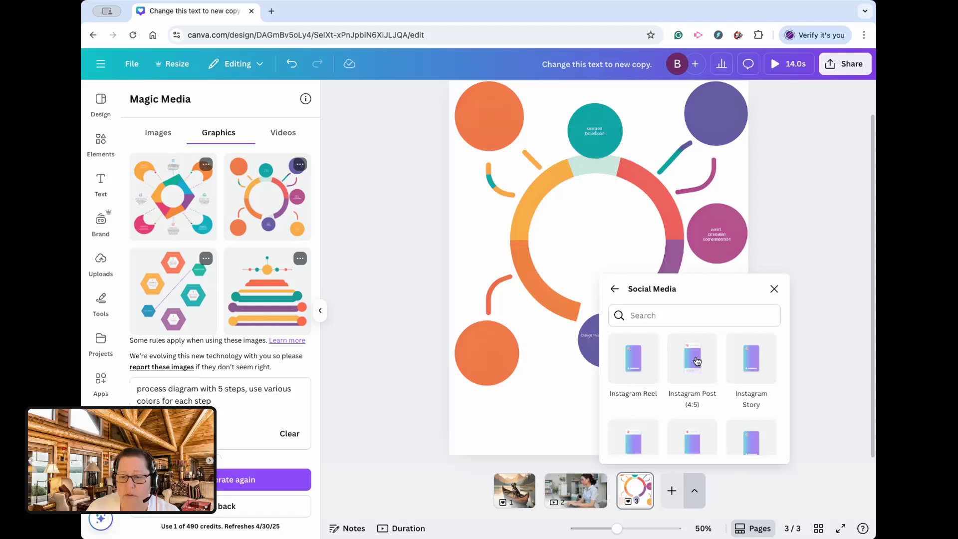
click(691, 360)
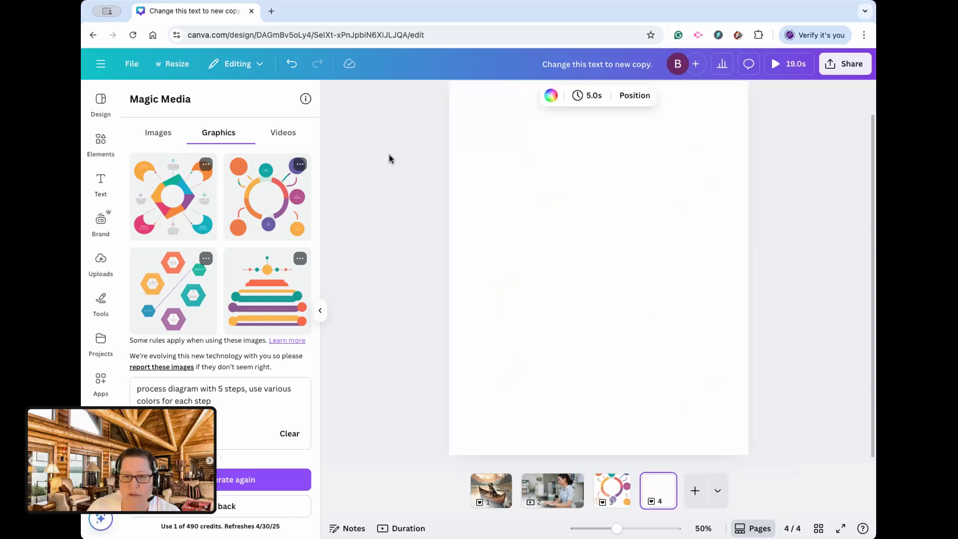
Replace the graphics prompt with "man sitting at cafe table with papers on the table"
click(292, 435)
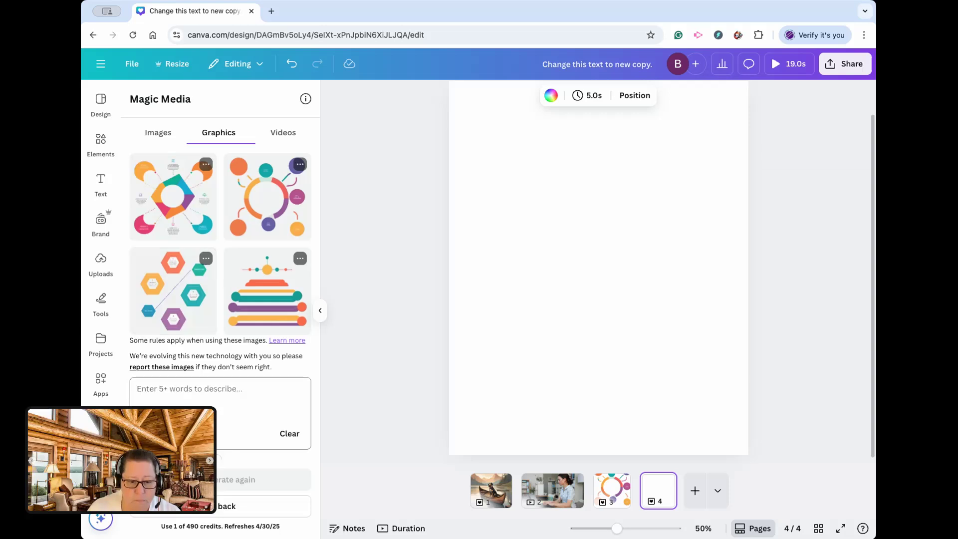
click(200, 391)
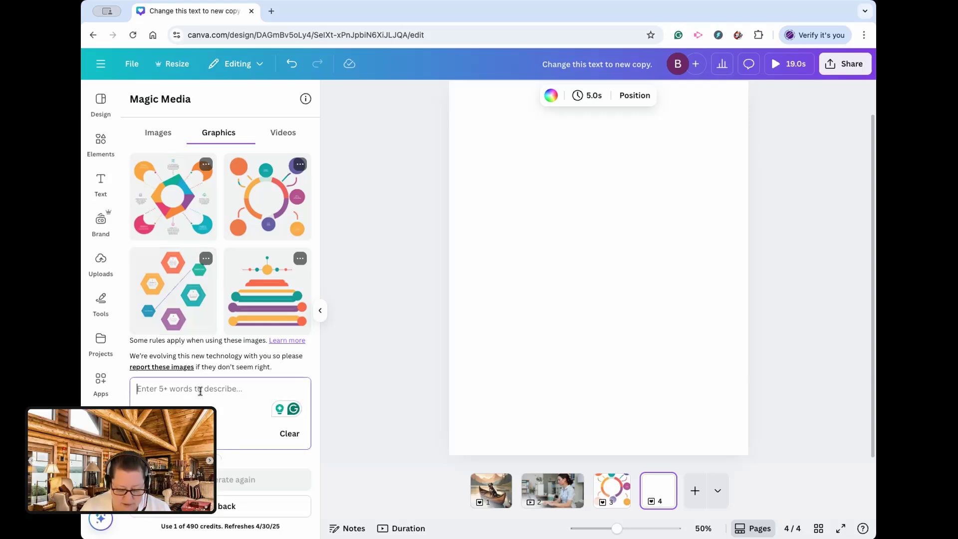
text(man)
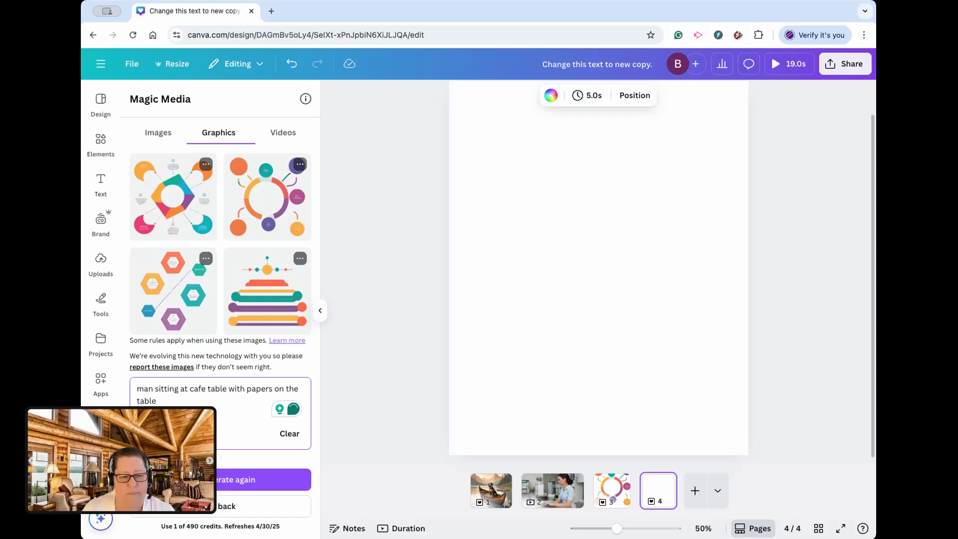
Set the style to Sketch for the cafe table graphic
scroll(227, 416, down, 1)
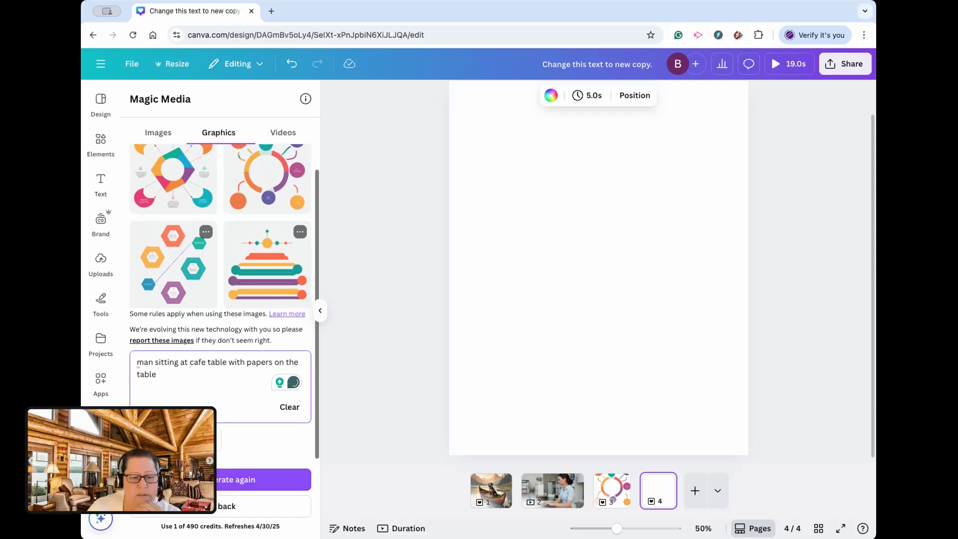
click(200, 439)
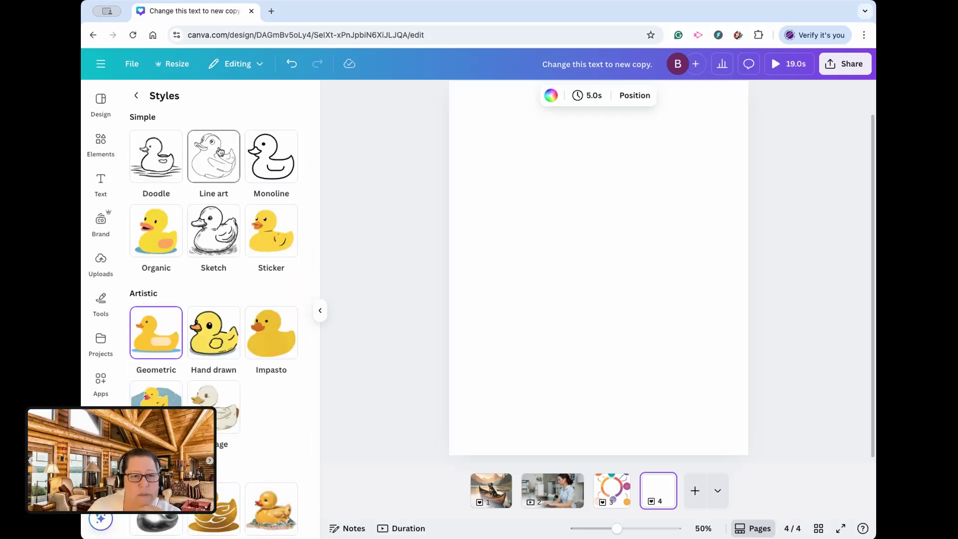
click(214, 227)
scroll(280, 399, down, 1)
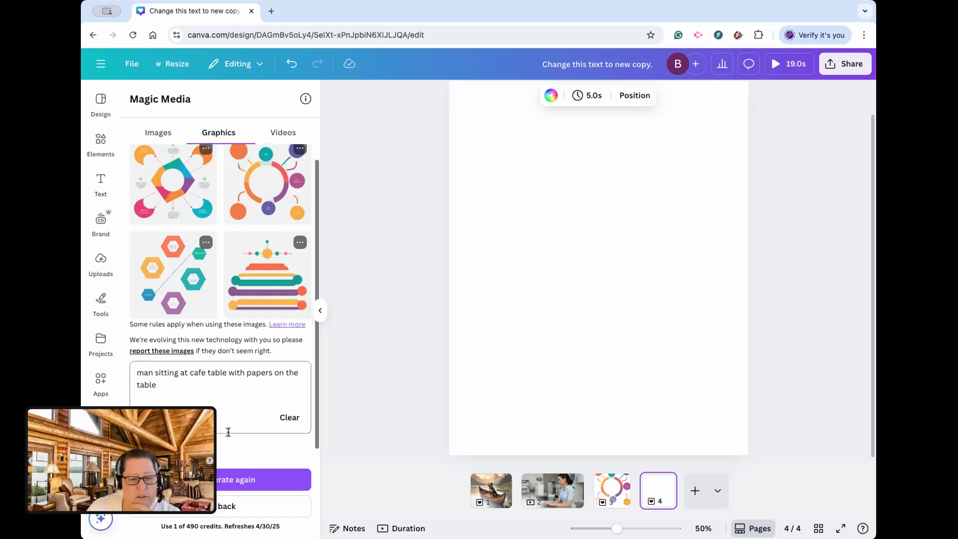
Generate the cafe table sketch graphics and add the version with the man at an outdoor street cafe to the blank fourth page
click(244, 480)
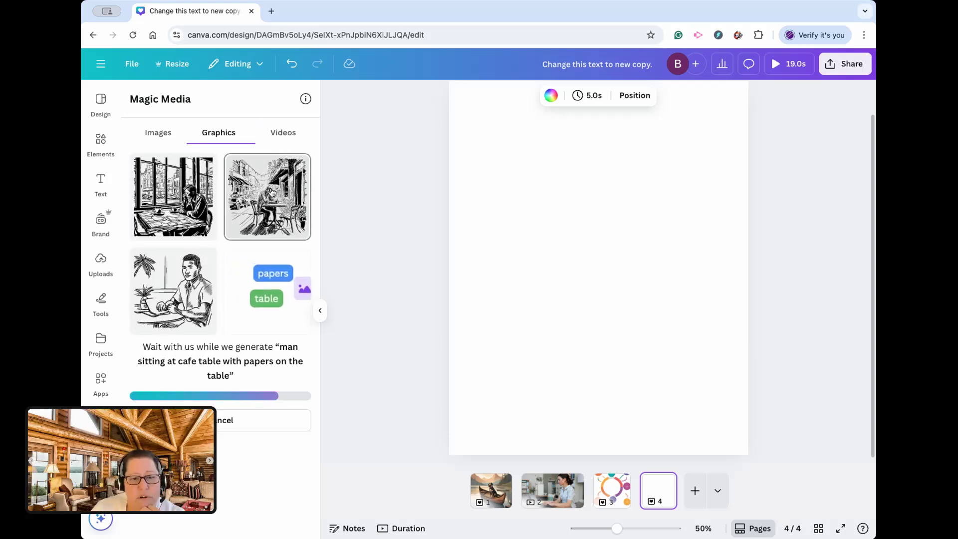
click(267, 197)
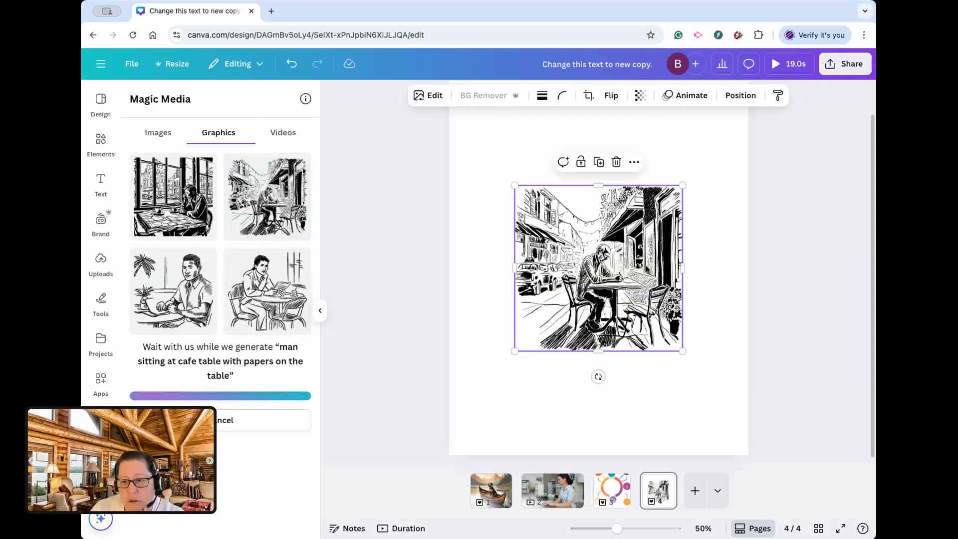
Enlarge the street cafe sketch to cover the whole page, position it with the seated man near the centre, and deselect it
mouse_move(629, 257)
mouse_down()
mouse_move(564, 169)
mouse_move(564, 146)
mouse_up()
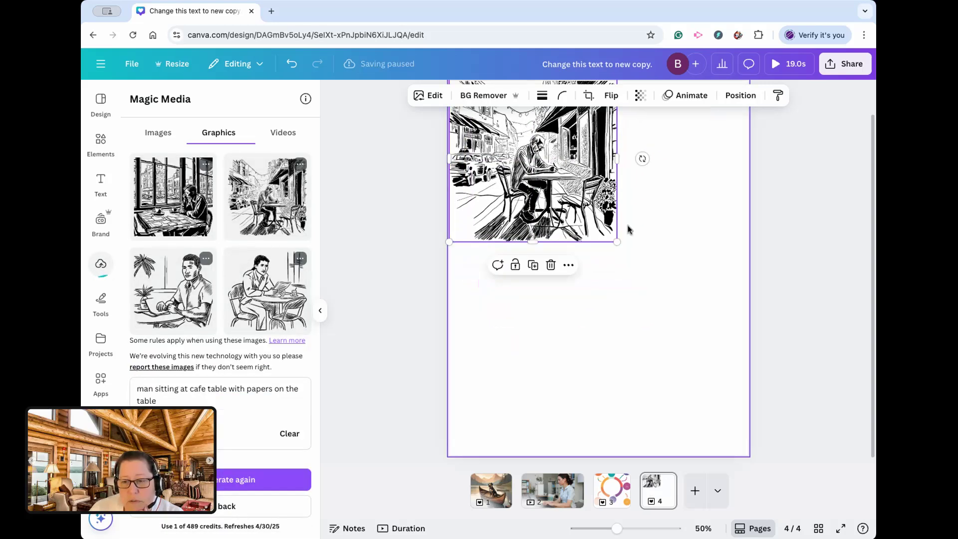
drag(617, 242, 834, 455)
drag(679, 272, 629, 270)
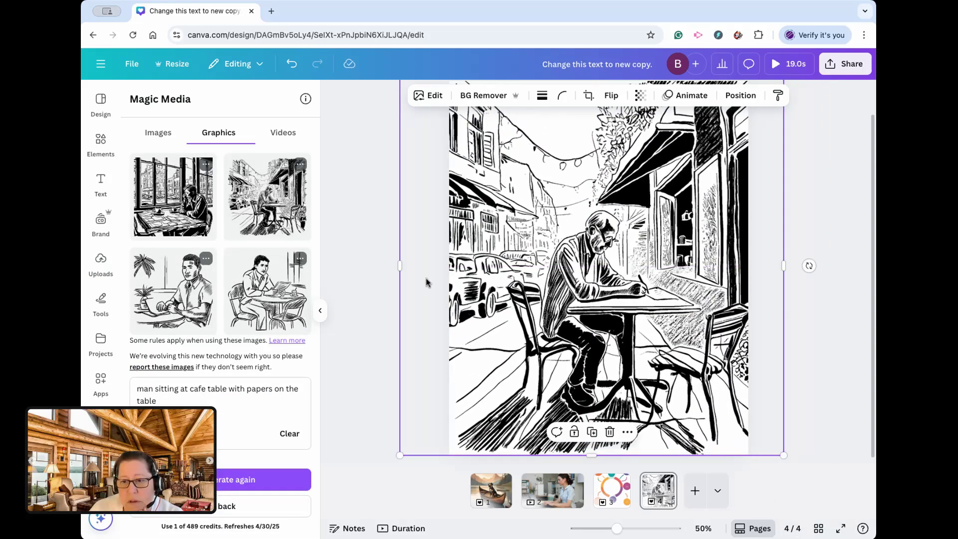
click(389, 284)
scroll(829, 296, up, 2)
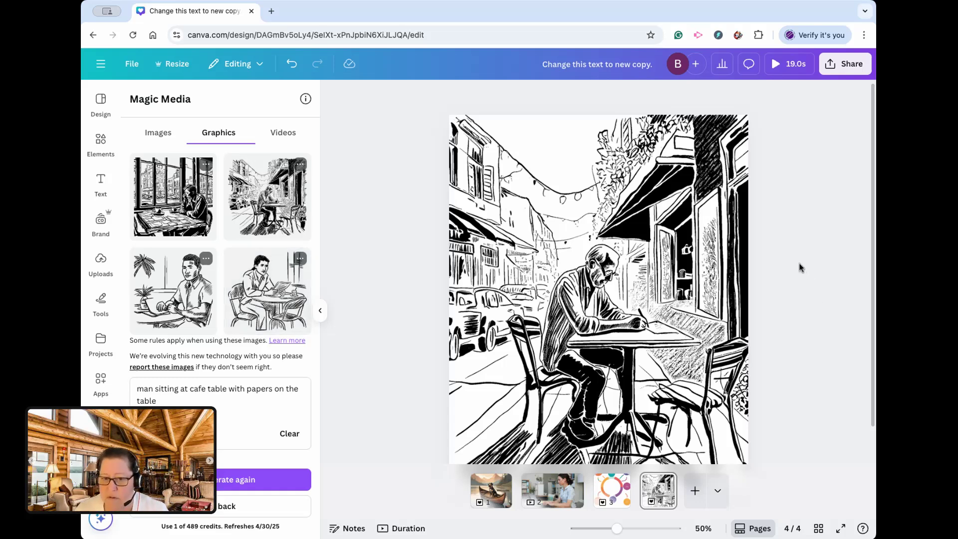
Leave the generated cafe sketch results and return to the empty graphics description form
scroll(805, 257, down, 1)
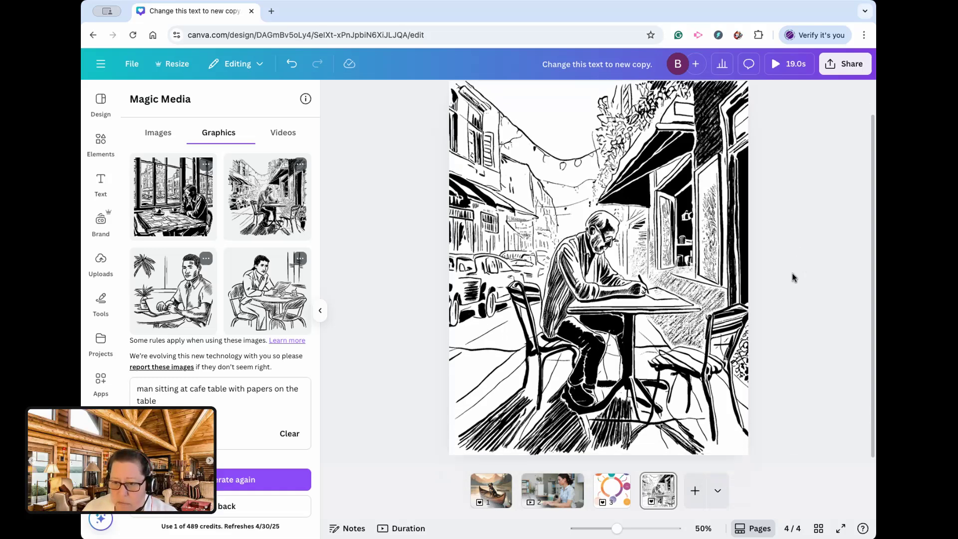
scroll(798, 277, up, 1)
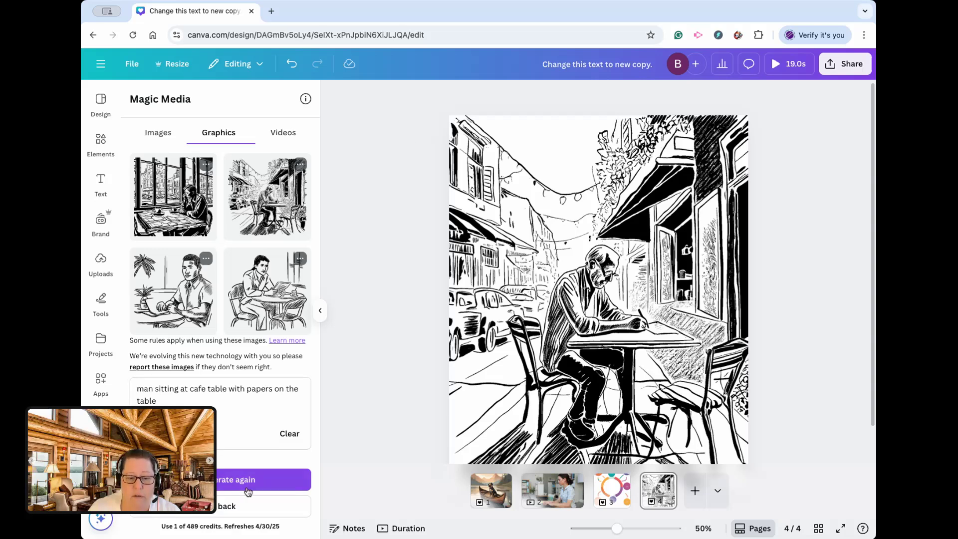
click(233, 508)
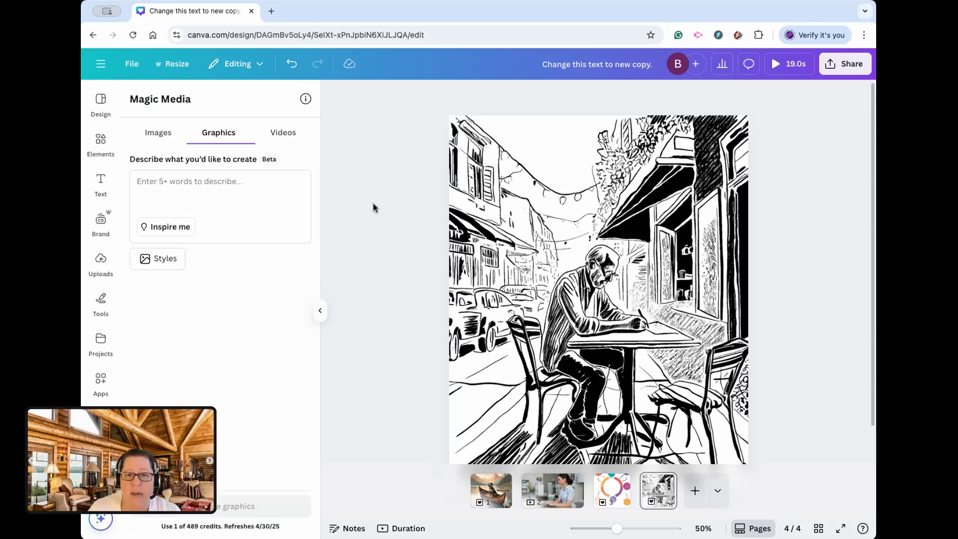